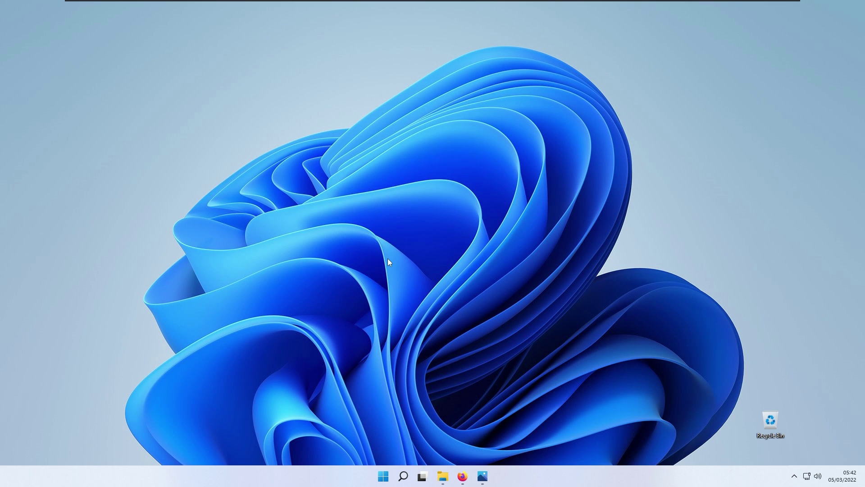
Switch to Firefox and examine the My 6 Billion $ Setup Tour video's desktop shots and its comments
{"action": "left_click", "coordinate": [463, 476]}
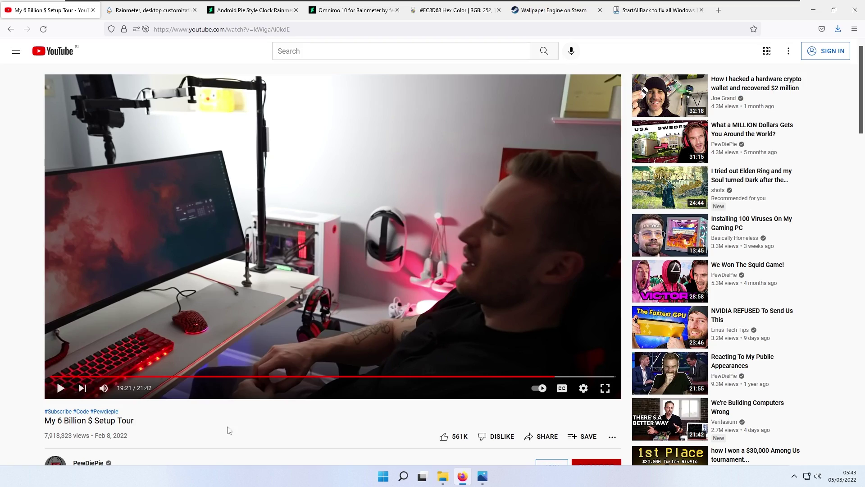
{"action": "left_click", "coordinate": [130, 327]}
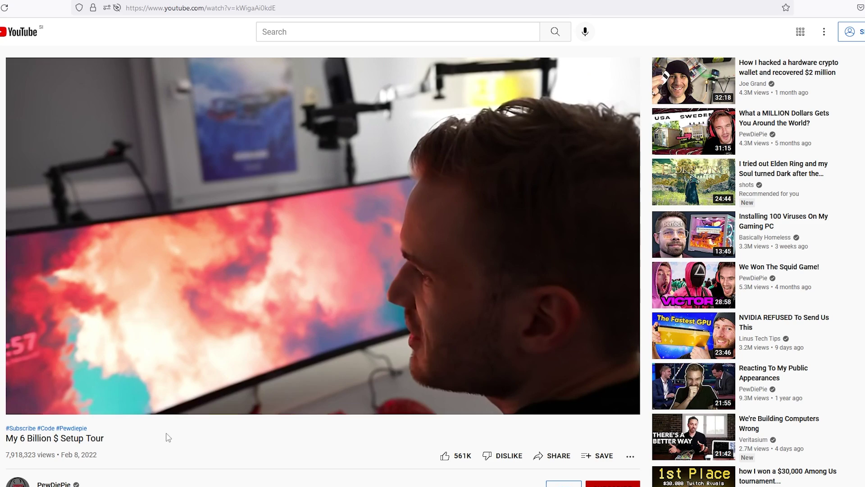
{"action": "left_click", "coordinate": [284, 388]}
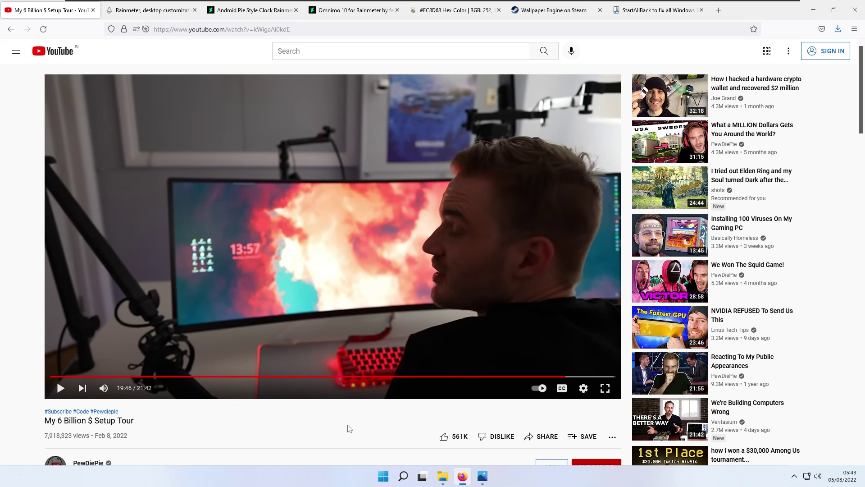
{"action": "scroll", "coordinate": [345, 409], "scroll_direction": "down", "scroll_amount": 3}
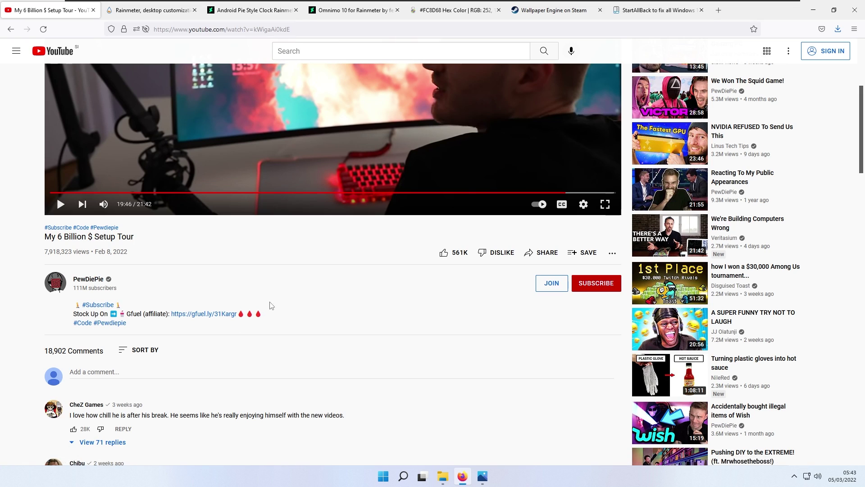
{"action": "scroll", "coordinate": [270, 288], "scroll_direction": "down", "scroll_amount": 5}
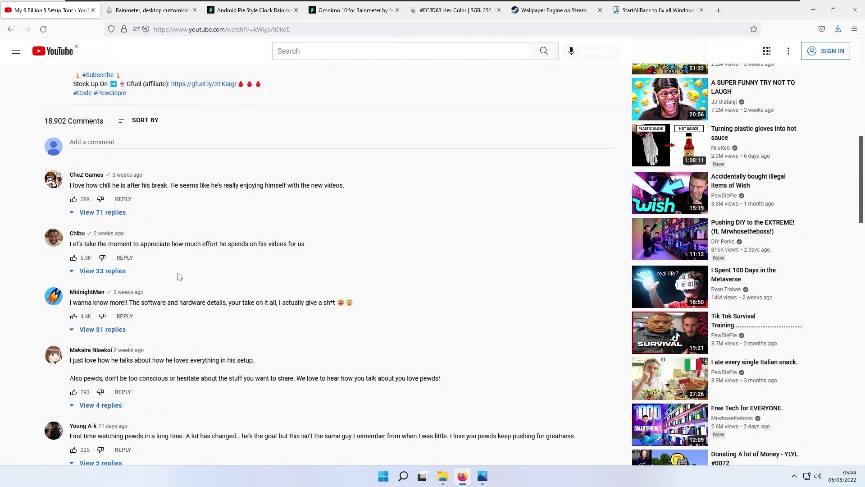
{"action": "scroll", "coordinate": [194, 295], "scroll_direction": "up", "scroll_amount": 10}
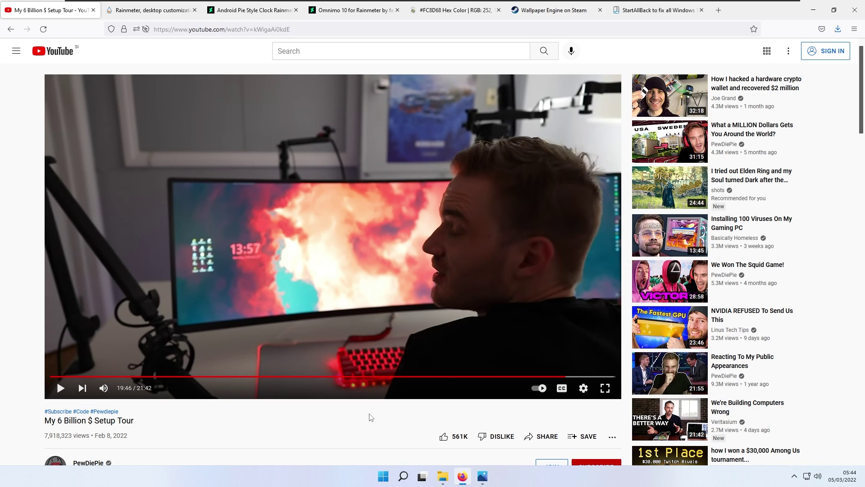
{"action": "left_click", "coordinate": [814, 10]}
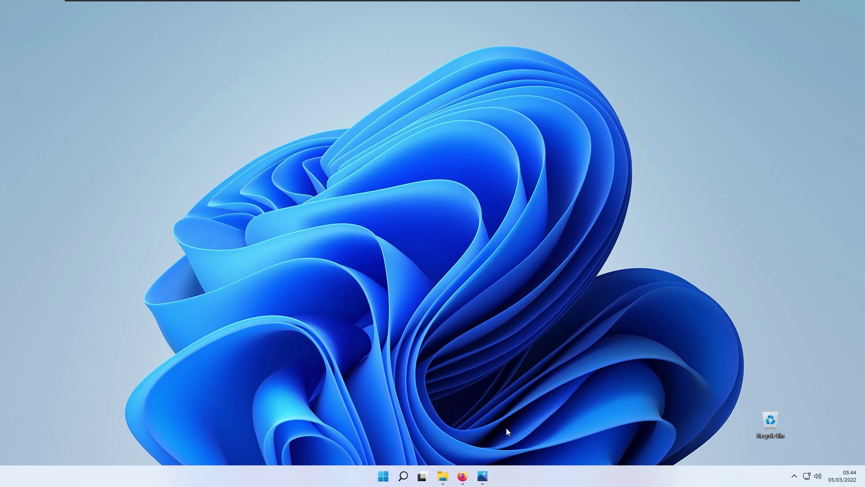
Switch to Photos and compare the two reference screenshots of the desktop setup, RZHHi4C.png and zz37w3u.png
{"action": "mouse_move", "coordinate": [483, 476]}
{"action": "left_click", "coordinate": [449, 430]}
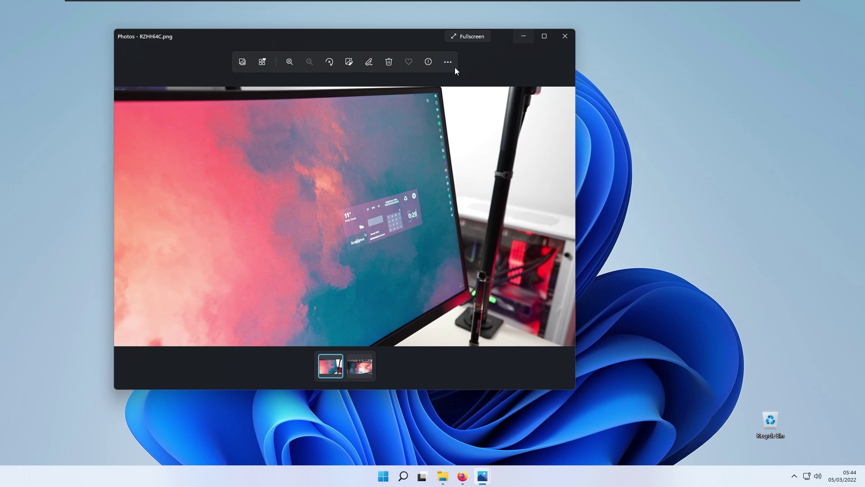
{"action": "left_click_drag", "start_coordinate": [414, 40], "coordinate": [447, 59]}
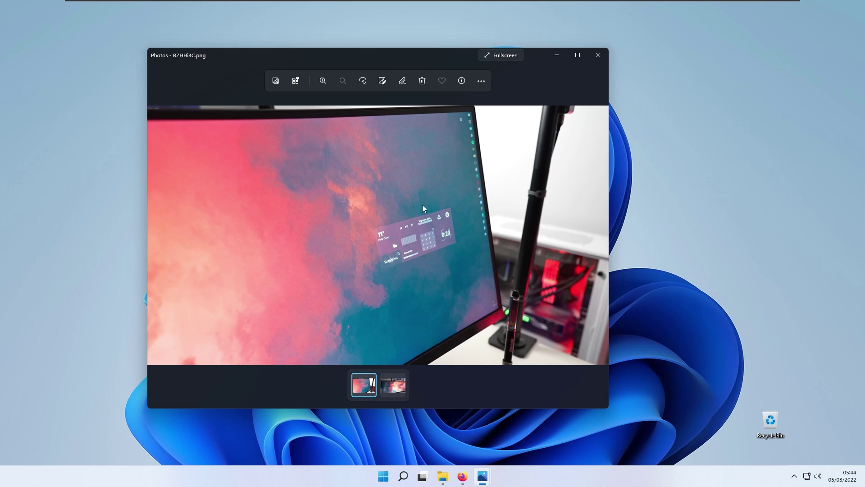
{"action": "left_click", "coordinate": [394, 390]}
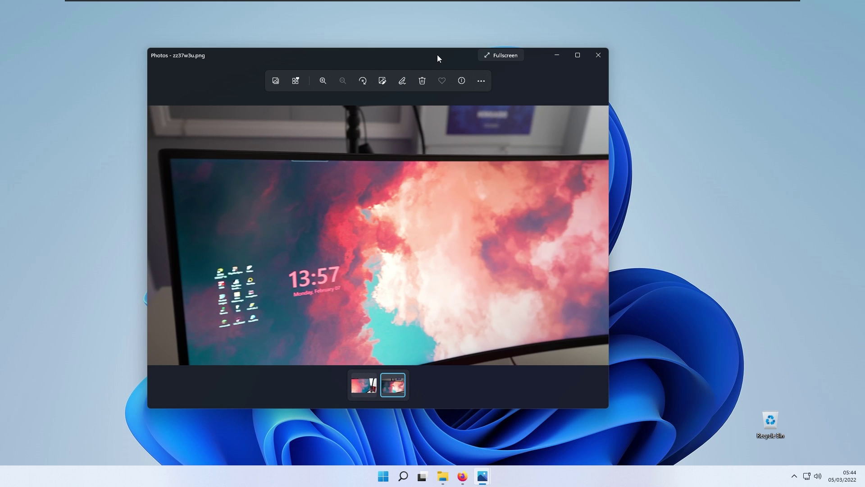
{"action": "left_click_drag", "start_coordinate": [437, 55], "coordinate": [448, 82]}
{"action": "left_click", "coordinate": [551, 77]}
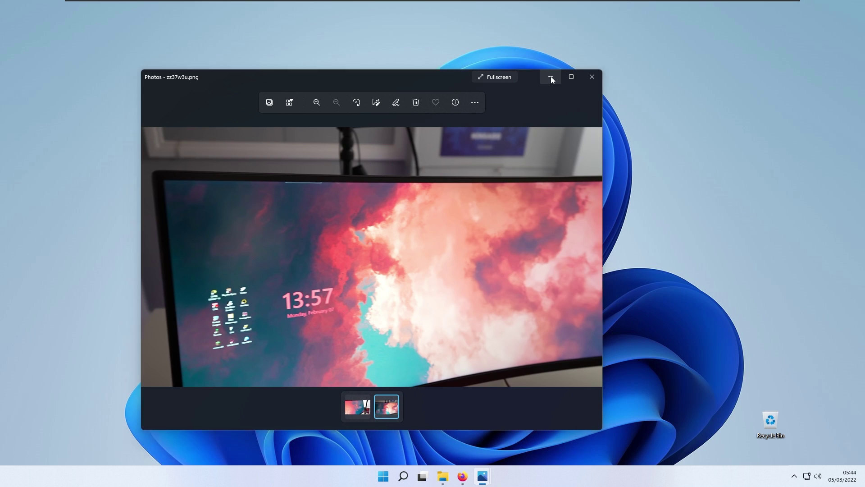
Switch to Firefox and review the Rainmeter download page and the DeviantArt page of the Android Pie Style Clock skin
{"action": "left_click", "coordinate": [462, 475]}
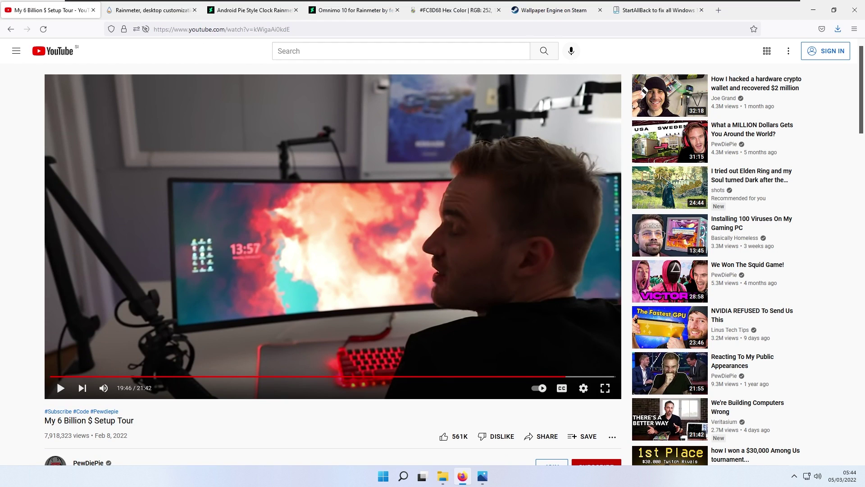
{"action": "left_click", "coordinate": [164, 17]}
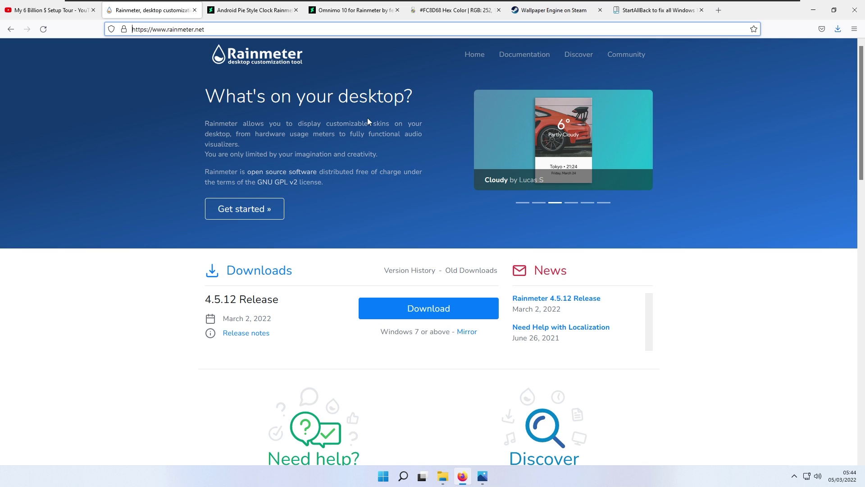
{"action": "left_click", "coordinate": [250, 12]}
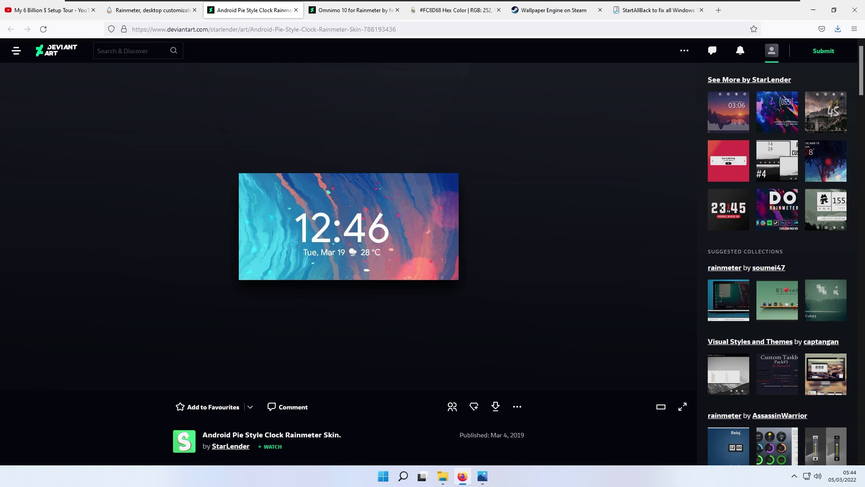
{"action": "left_click", "coordinate": [772, 52]}
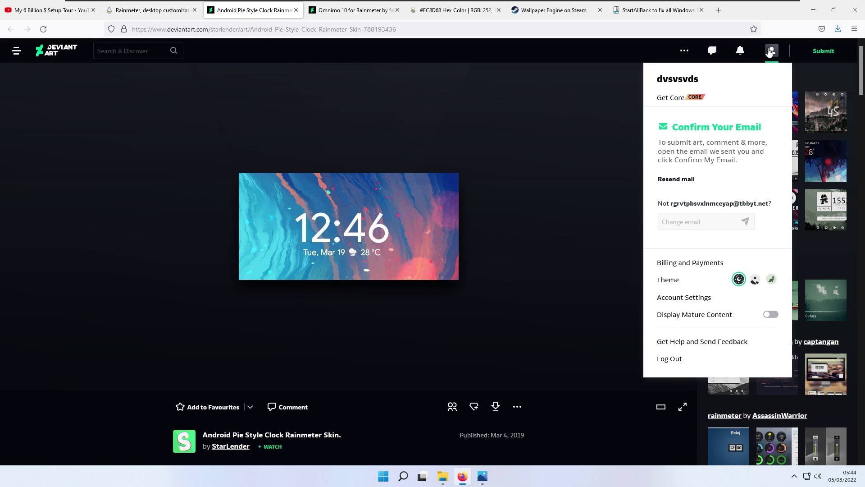
{"action": "left_click", "coordinate": [772, 53]}
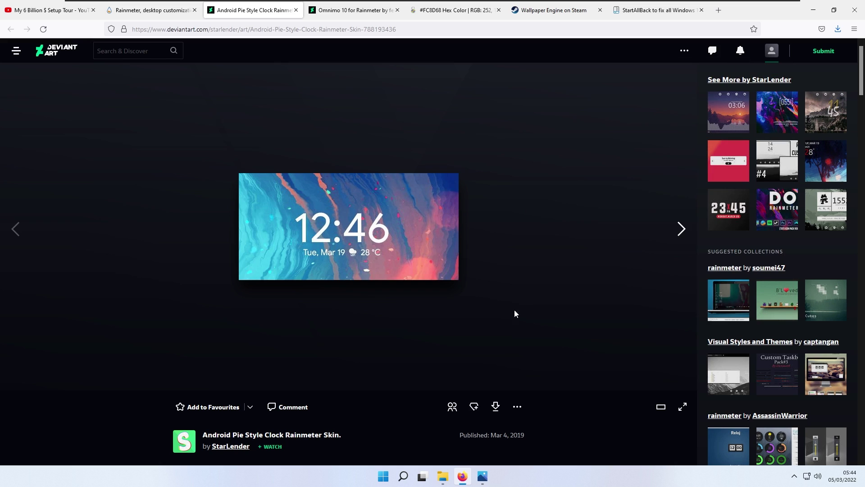
{"action": "left_click", "coordinate": [498, 407]}
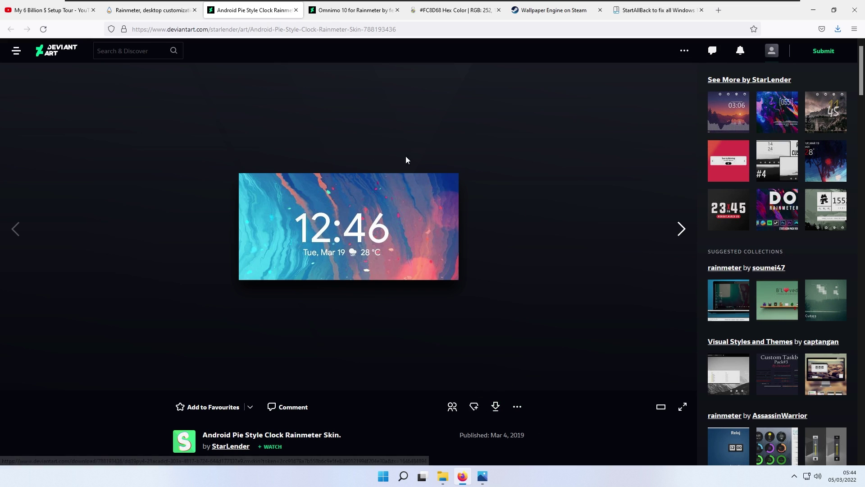
{"action": "left_click", "coordinate": [814, 10]}
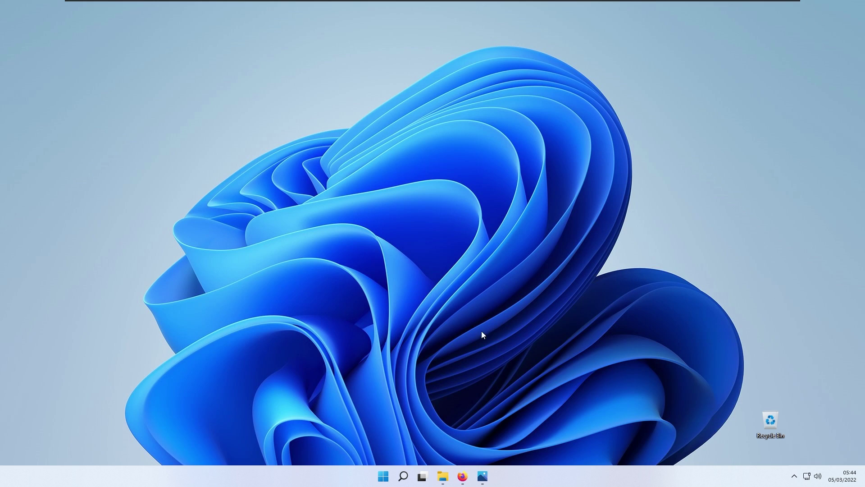
Install the Android Pie Style Clock Rainmeter skin from the Downloads folder with its included skins loaded, and clear the desktop
{"action": "left_click", "coordinate": [443, 476]}
{"action": "left_click_drag", "start_coordinate": [367, 88], "coordinate": [377, 96]}
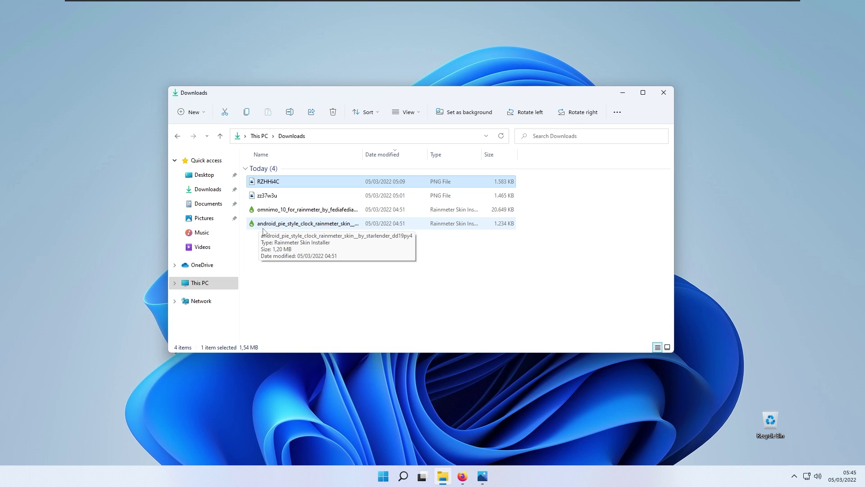
{"action": "double_click", "coordinate": [338, 226]}
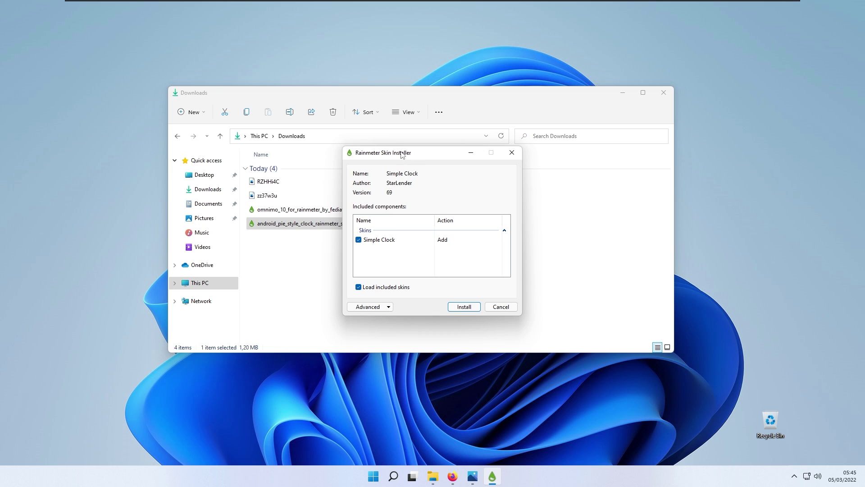
{"action": "left_click", "coordinate": [464, 307]}
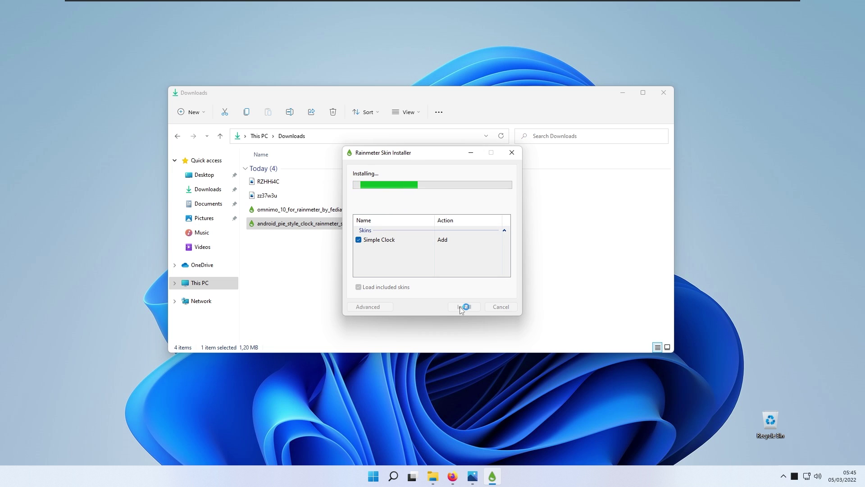
{"action": "left_click", "coordinate": [623, 93]}
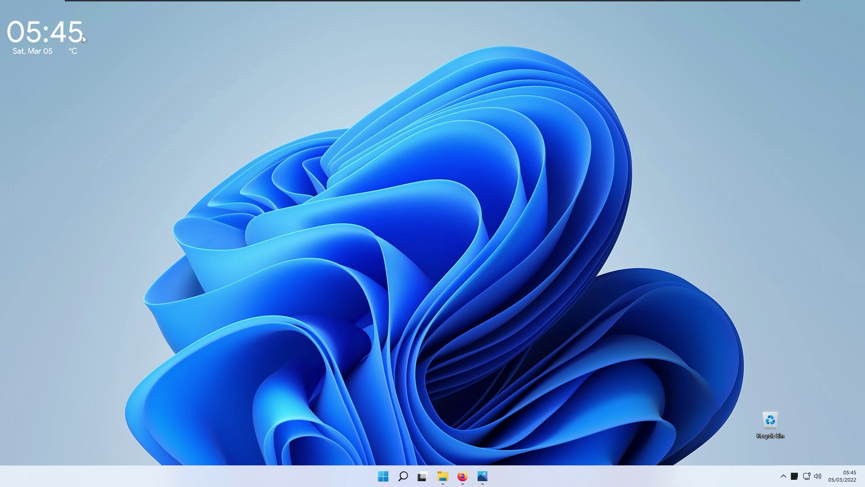
Switch the Simple Clock skin to the Clock_bigsize.ini variant and place the clock in the upper left area of the desktop
{"action": "left_click_drag", "start_coordinate": [82, 37], "coordinate": [176, 216]}
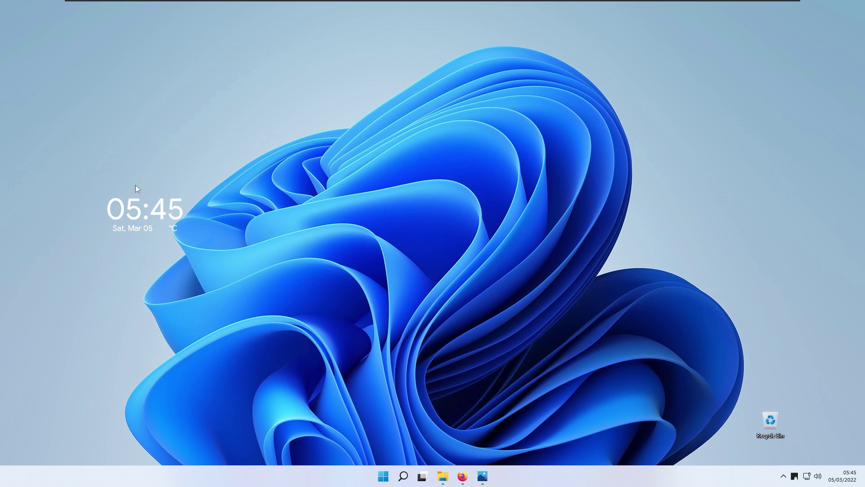
{"action": "right_click", "coordinate": [172, 211]}
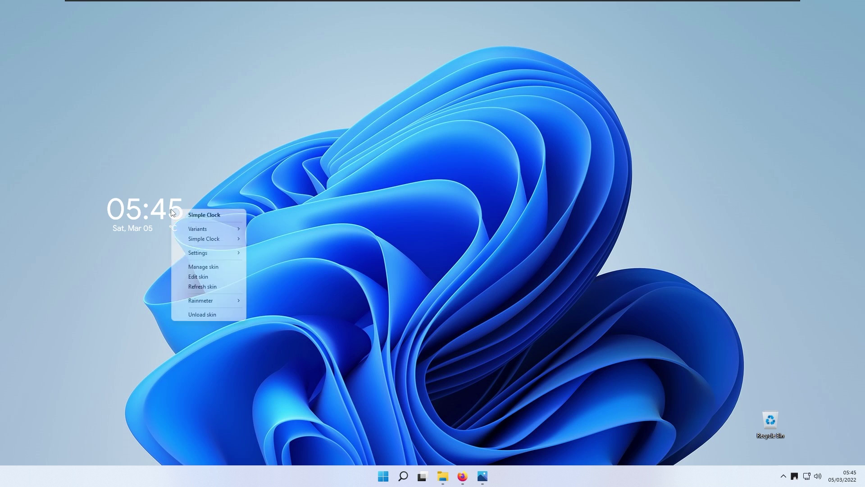
{"action": "mouse_move", "coordinate": [216, 232]}
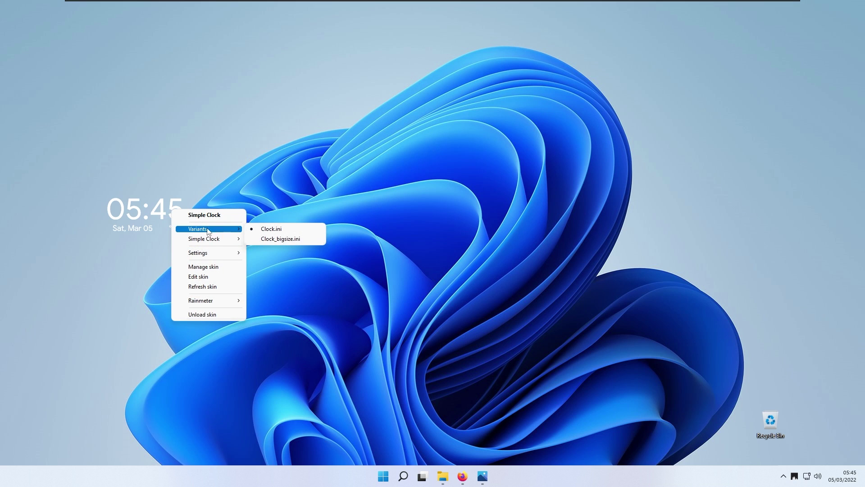
{"action": "left_click", "coordinate": [288, 240]}
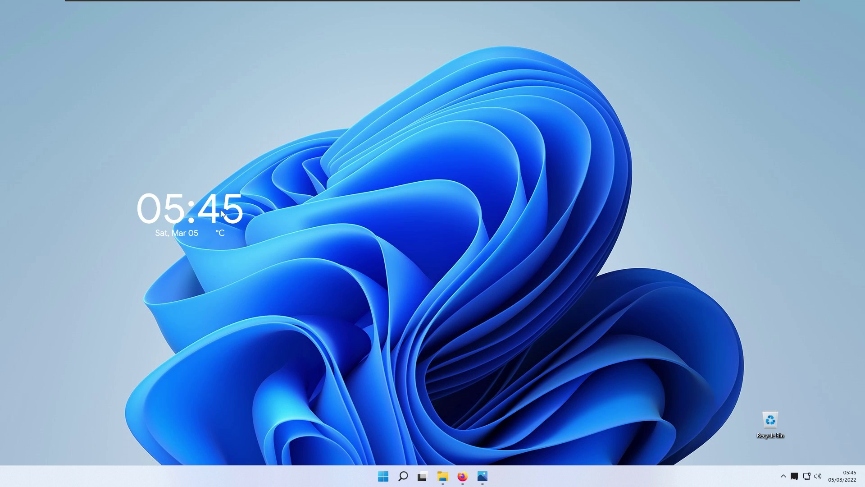
{"action": "left_click_drag", "start_coordinate": [222, 213], "coordinate": [165, 219]}
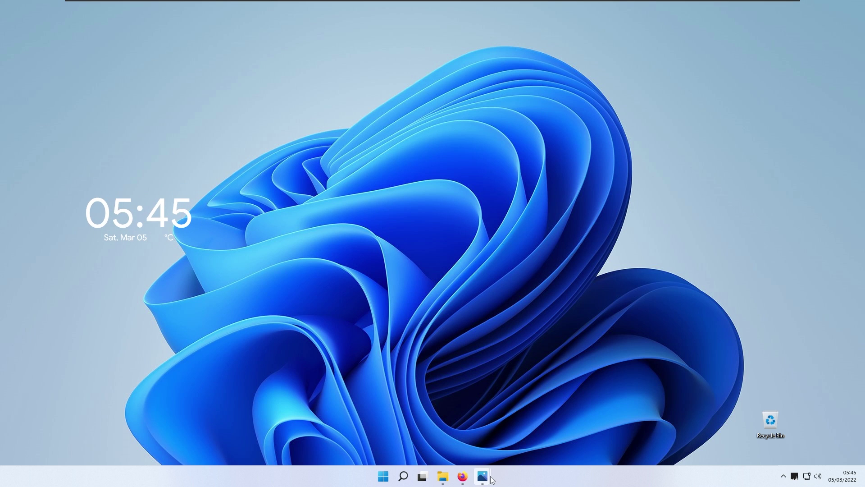
Switch to Photos and position the reference screenshot beside the desktop clock for comparison
{"action": "mouse_move", "coordinate": [483, 476]}
{"action": "left_click", "coordinate": [454, 434]}
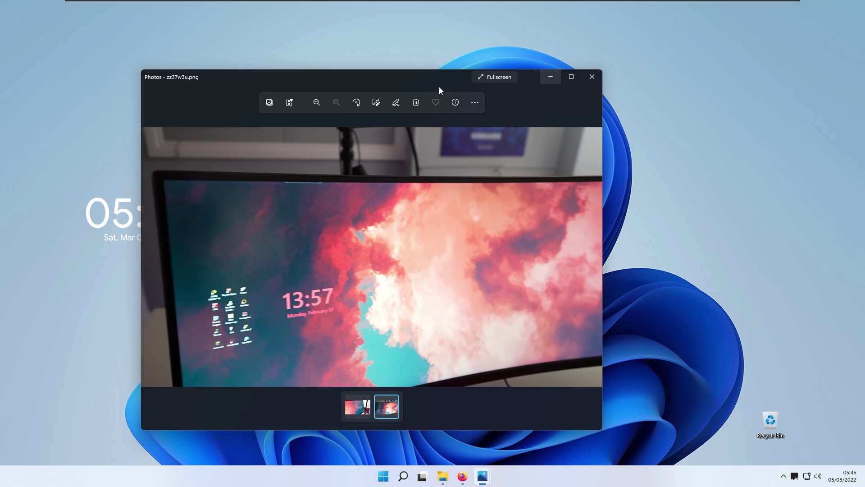
{"action": "left_click_drag", "start_coordinate": [439, 90], "coordinate": [658, 90]}
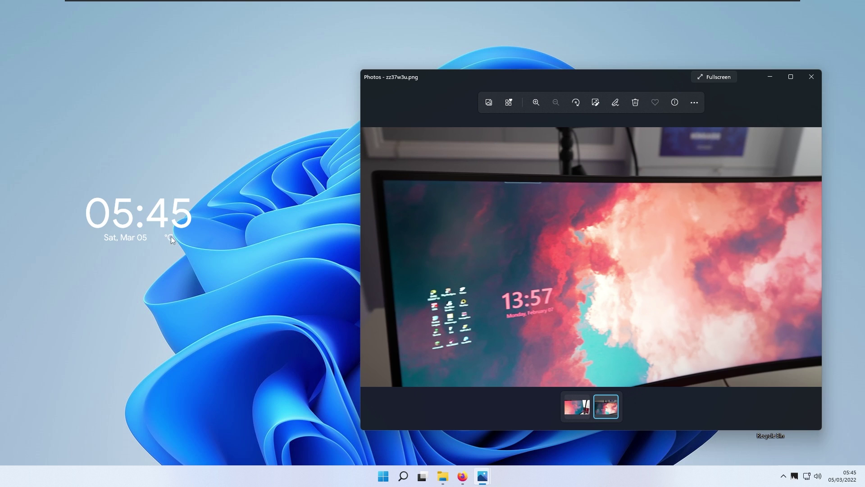
{"action": "left_click_drag", "start_coordinate": [439, 80], "coordinate": [436, 75]}
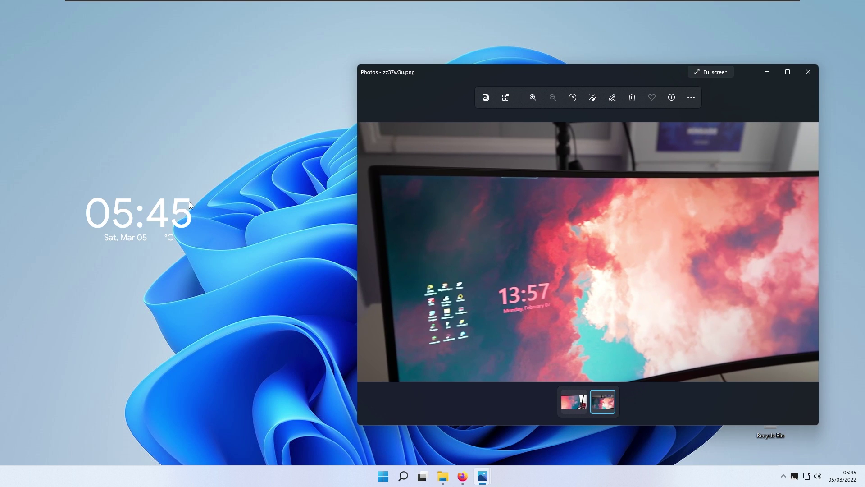
Open the Simple Clock skin's Clock_bigsize configuration file for editing and move its window clear of the desktop clock
{"action": "right_click", "coordinate": [174, 207]}
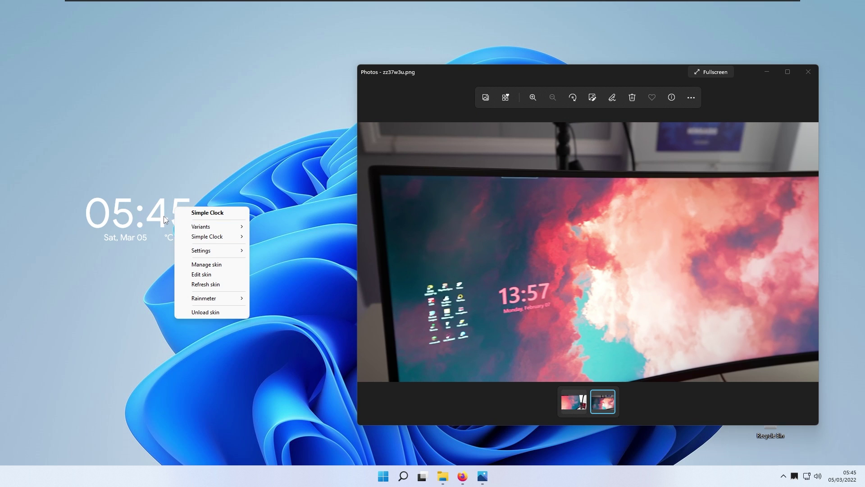
{"action": "left_click", "coordinate": [217, 276]}
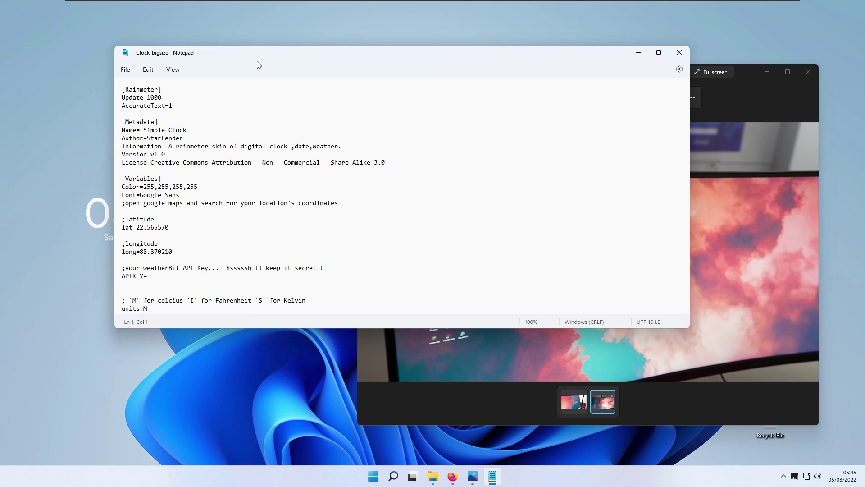
{"action": "left_click_drag", "start_coordinate": [281, 58], "coordinate": [375, 87]}
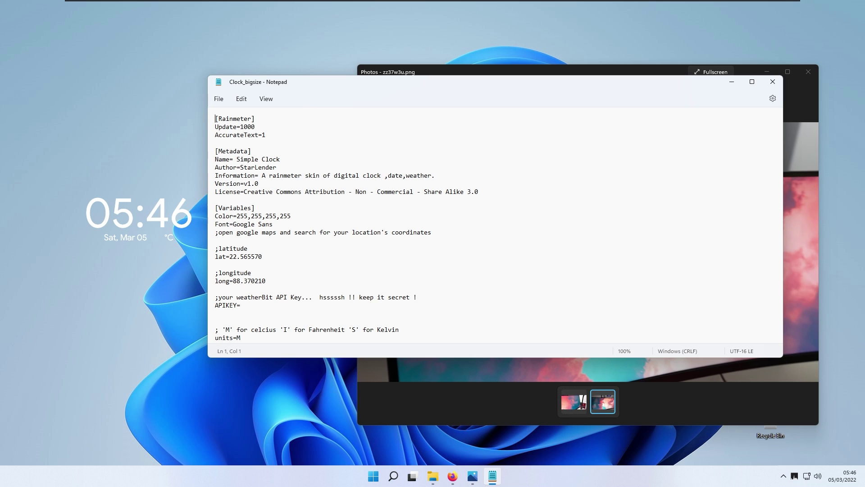
Clear the Color value in the Variables section and copy the RGB code 252, 141, 104 from the #FC8D68 color page in Firefox
{"action": "left_click_drag", "start_coordinate": [215, 216], "coordinate": [237, 216]}
{"action": "left_click", "coordinate": [291, 215]}
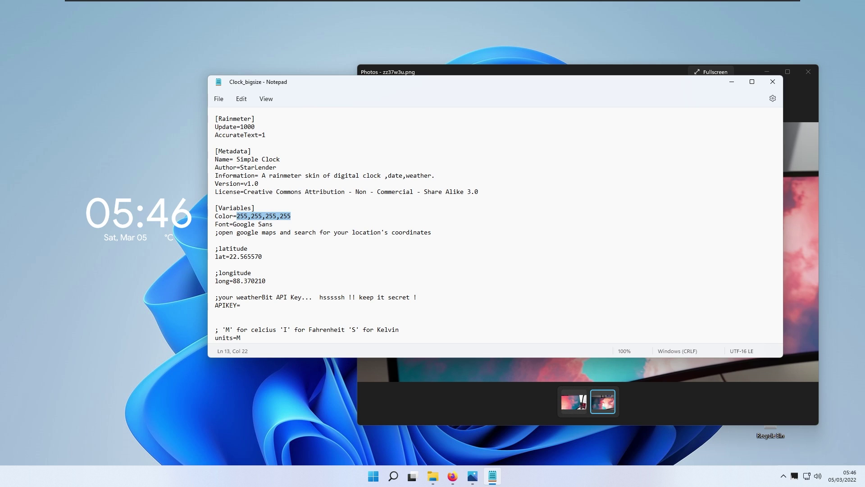
{"action": "key", "text": "BackSpace"}
{"action": "left_click", "coordinate": [452, 476]}
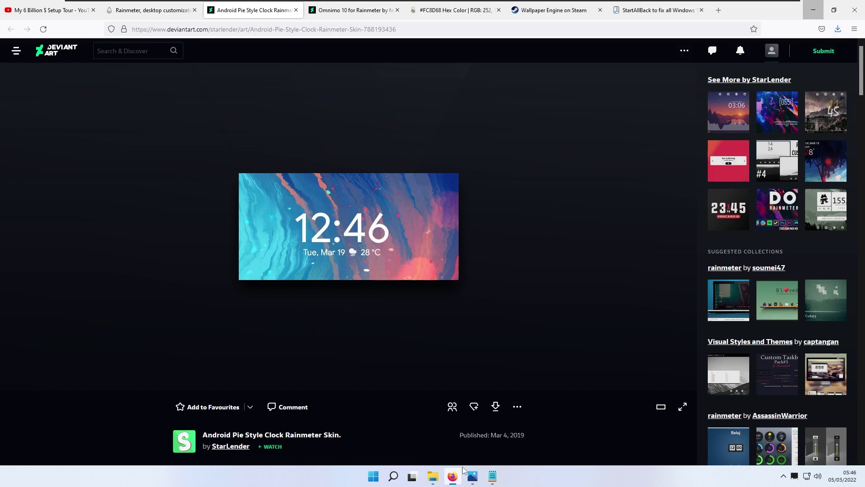
{"action": "left_click", "coordinate": [450, 11]}
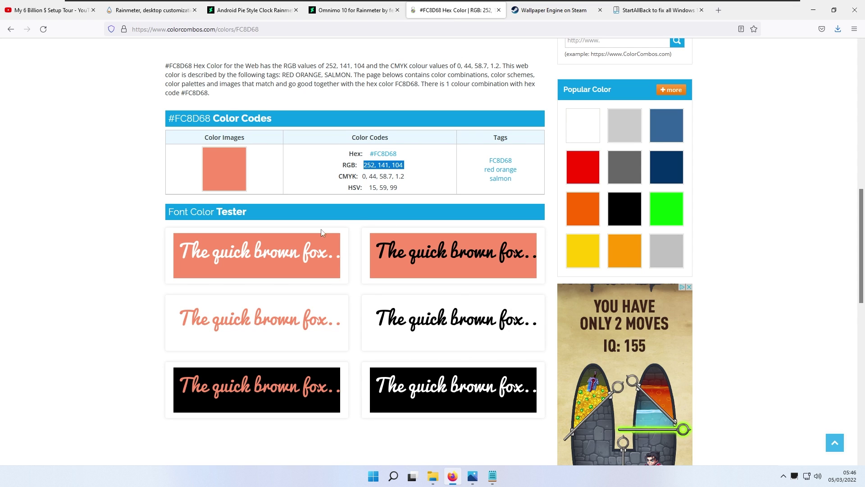
{"action": "scroll", "coordinate": [338, 306], "scroll_direction": "up", "scroll_amount": 3}
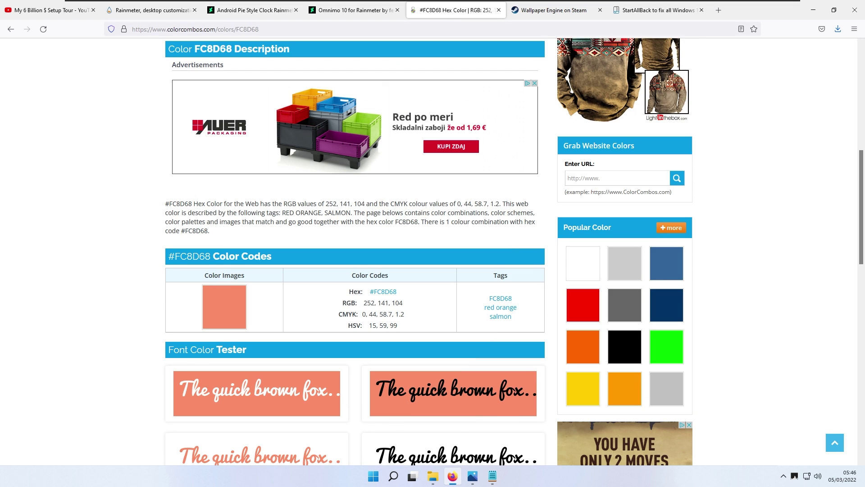
{"action": "left_click_drag", "start_coordinate": [363, 302], "coordinate": [403, 303]}
{"action": "key", "text": "ctrl+c"}
Set Color to 252, 141, 104 in the Clock_bigsize file, save it and refresh the Simple Clock skin
{"action": "left_click", "coordinate": [492, 475]}
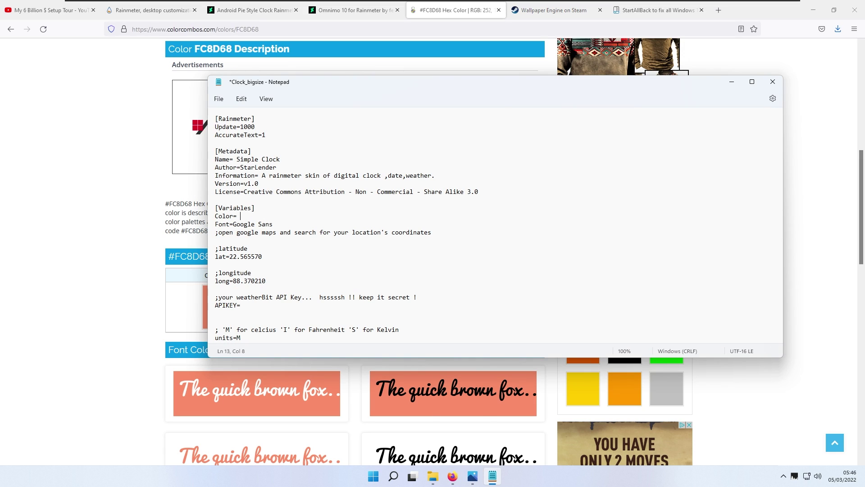
{"action": "key", "text": "ctrl+v"}
{"action": "key", "text": "ctrl+s"}
{"action": "left_click", "coordinate": [813, 10]}
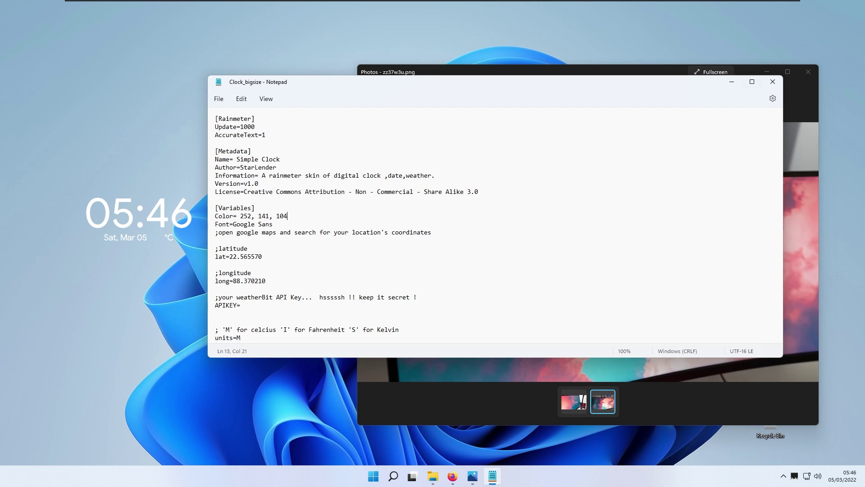
{"action": "right_click", "coordinate": [180, 215]}
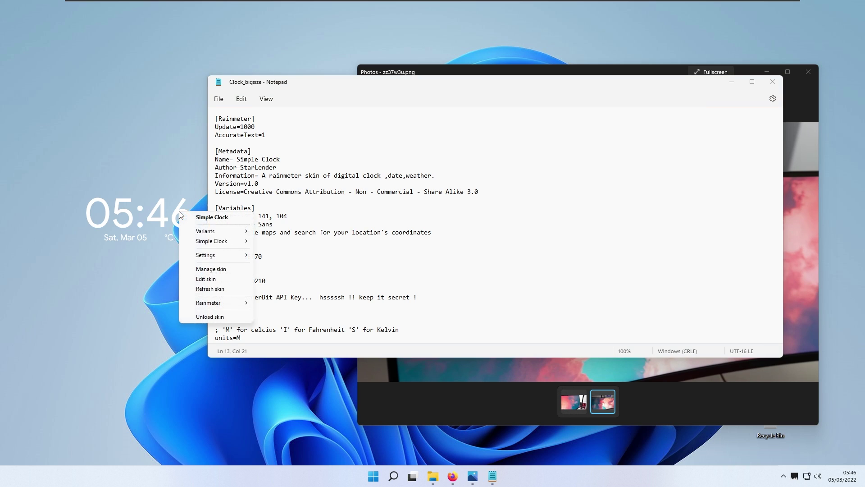
{"action": "left_click", "coordinate": [222, 288]}
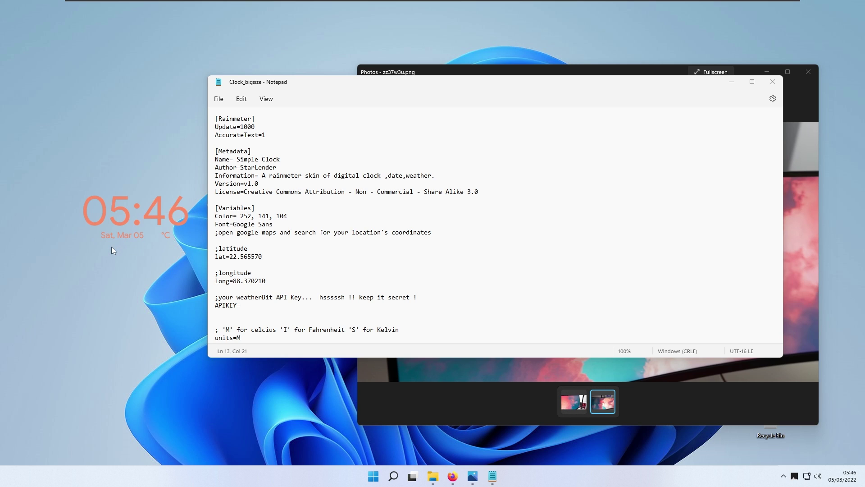
Change the MeasureDate format to %A, %B %d for full weekday and month names, save the file and refresh the clock skin
{"action": "scroll", "coordinate": [498, 225], "scroll_direction": "down", "scroll_amount": 6}
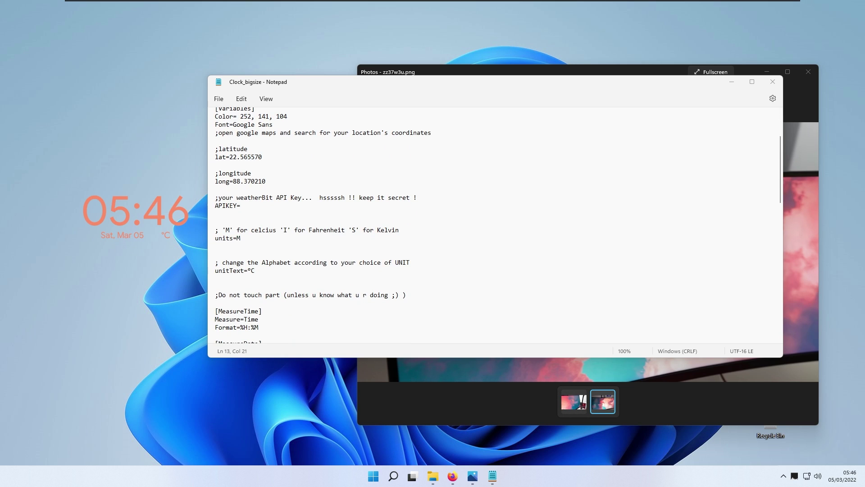
{"action": "scroll", "coordinate": [498, 225], "scroll_direction": "down", "scroll_amount": 2}
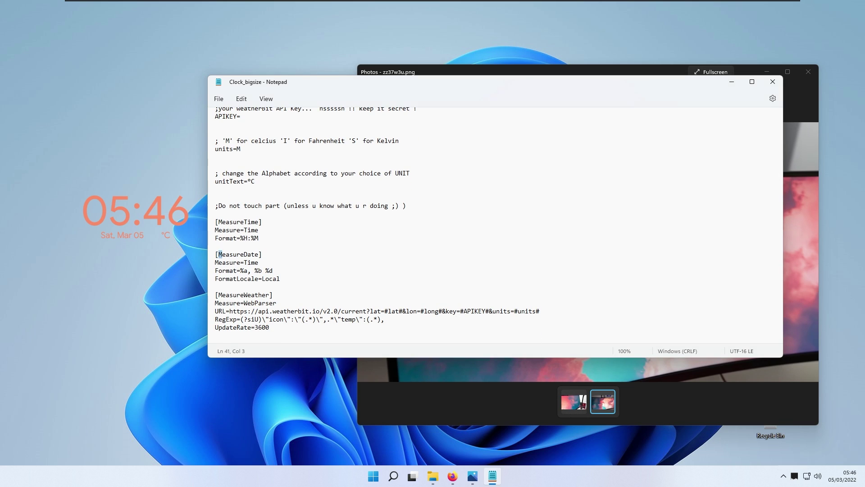
{"action": "left_click_drag", "start_coordinate": [218, 254], "coordinate": [255, 254]}
{"action": "left_click", "coordinate": [248, 270]}
{"action": "key", "text": "BackSpace"}
{"action": "type", "text": "A"}
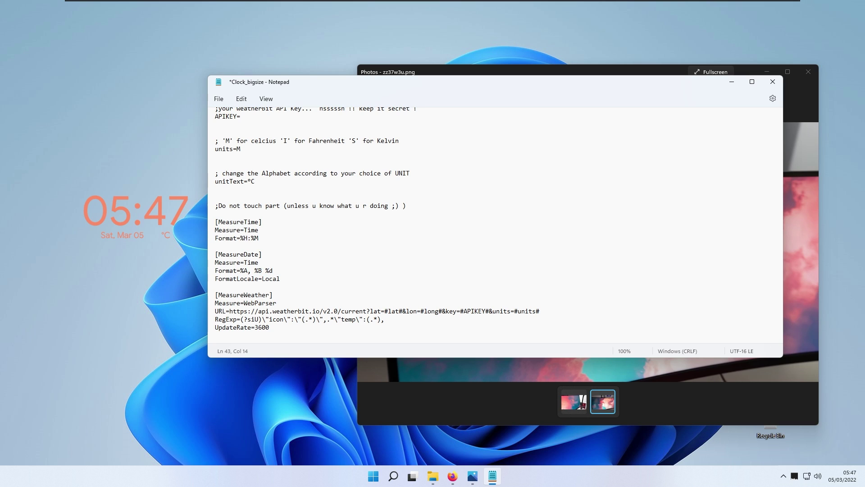
{"action": "key", "text": "ctrl+s"}
{"action": "right_click", "coordinate": [185, 202]}
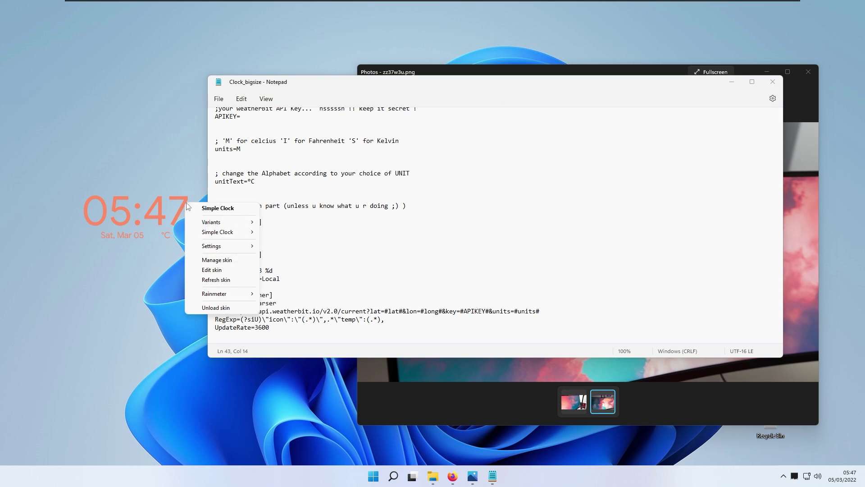
{"action": "left_click", "coordinate": [211, 278]}
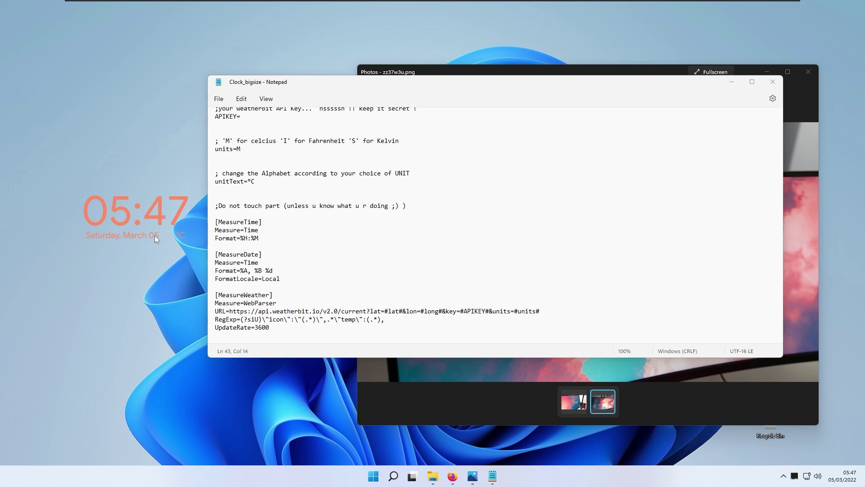
Remove the temperature and unit part from the DateWeather text so only %1 remains, save the file and refresh the clock skin
{"action": "left_click", "coordinate": [483, 397]}
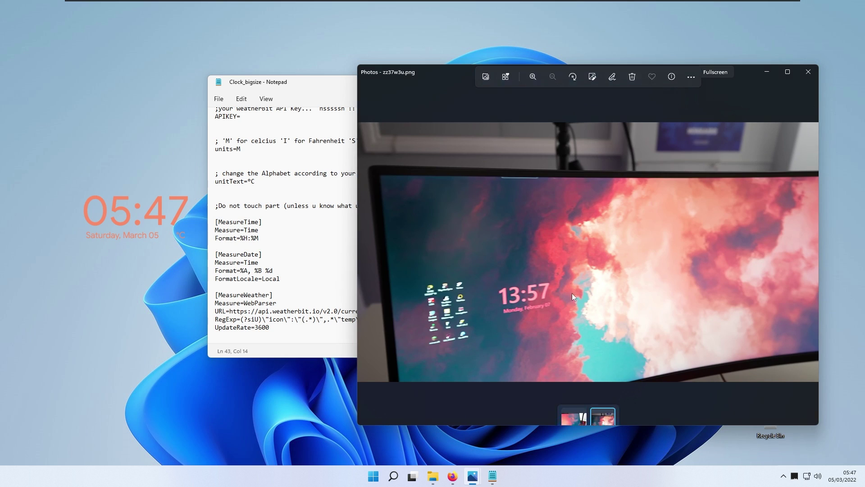
{"action": "left_click", "coordinate": [333, 93]}
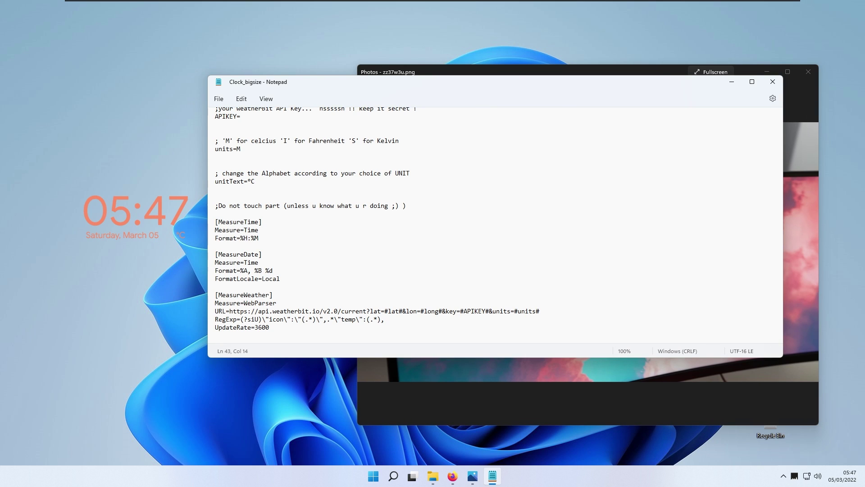
{"action": "scroll", "coordinate": [498, 225], "scroll_direction": "down", "scroll_amount": 12}
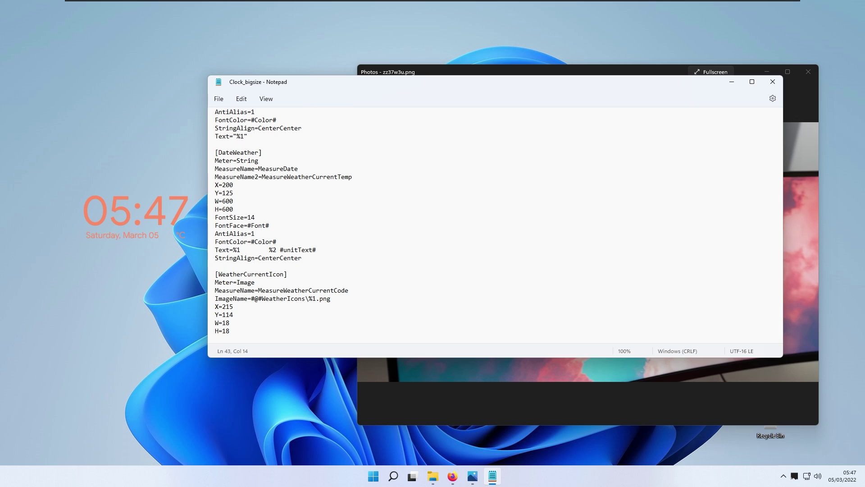
{"action": "left_click_drag", "start_coordinate": [316, 250], "coordinate": [244, 250]}
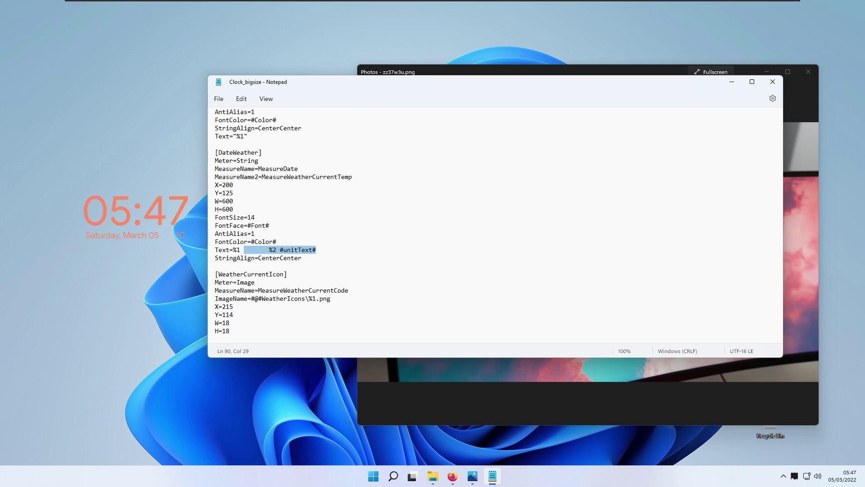
{"action": "key", "text": "BackSpace"}
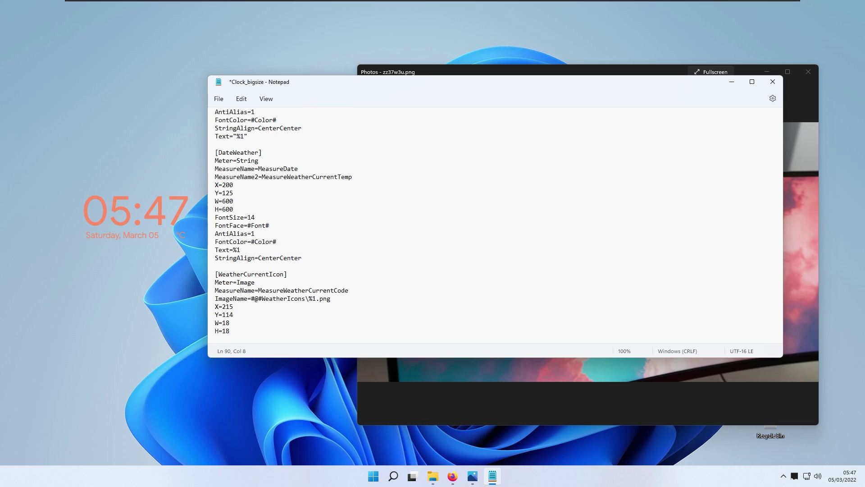
{"action": "key", "text": "shift+Left"}
{"action": "key", "text": "shift+Left"}
{"action": "key", "text": "shift+Left"}
{"action": "key", "text": "shift+Left"}
{"action": "key", "text": "shift+Left"}
{"action": "key", "text": "shift+Left"}
{"action": "key", "text": "ctrl+s"}
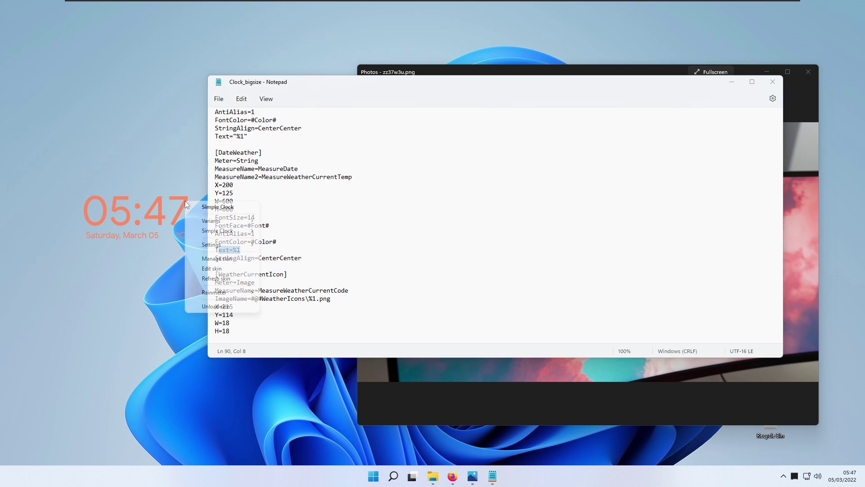
{"action": "right_click", "coordinate": [185, 201]}
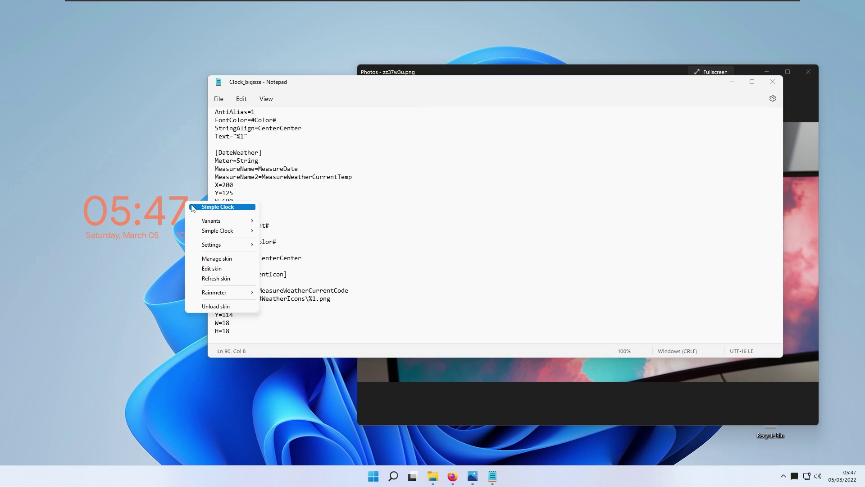
{"action": "left_click", "coordinate": [217, 278]}
Move the desktop clock slightly down and to the left, compare it with the reference photo and close the Clock_bigsize file
{"action": "left_click_drag", "start_coordinate": [180, 209], "coordinate": [170, 223]}
{"action": "left_click", "coordinate": [569, 375]}
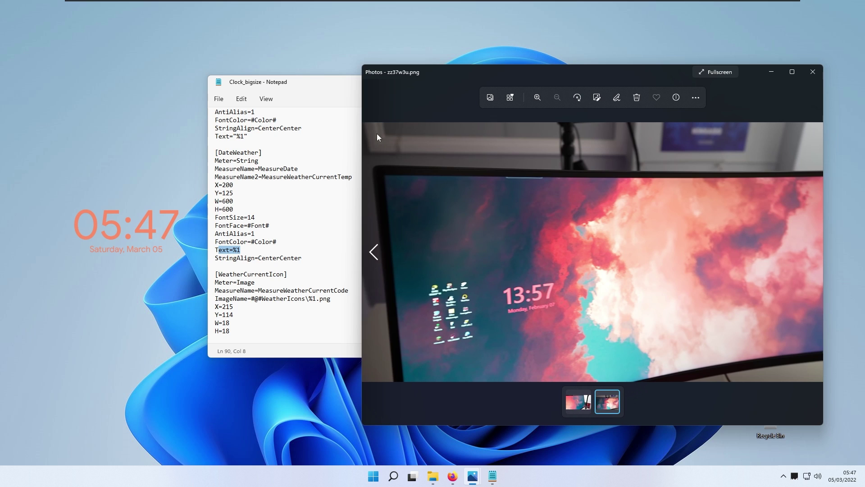
{"action": "left_click", "coordinate": [339, 94]}
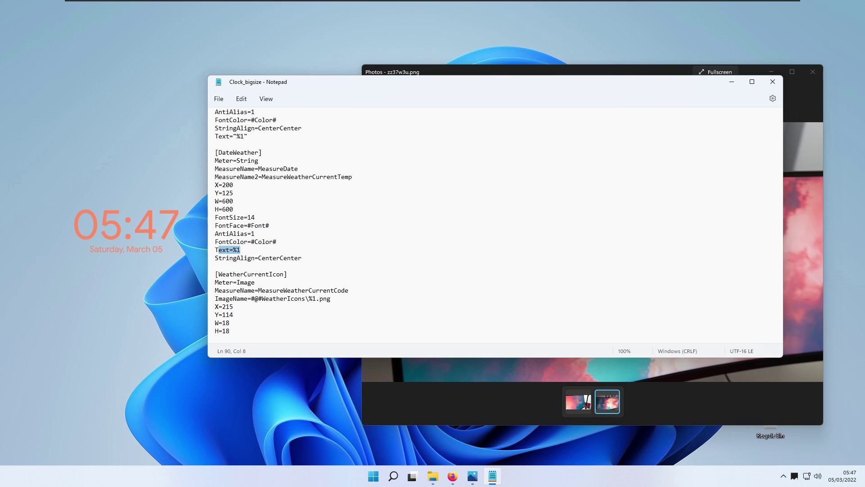
{"action": "left_click", "coordinate": [770, 78]}
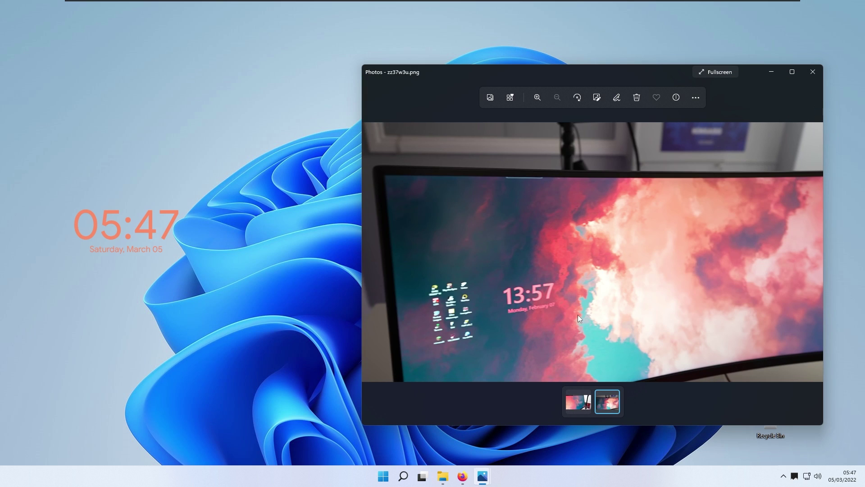
View the second reference photo, RZHHi4C.png, with the widget panel in Photos, and close the photo window
{"action": "left_click", "coordinate": [588, 403]}
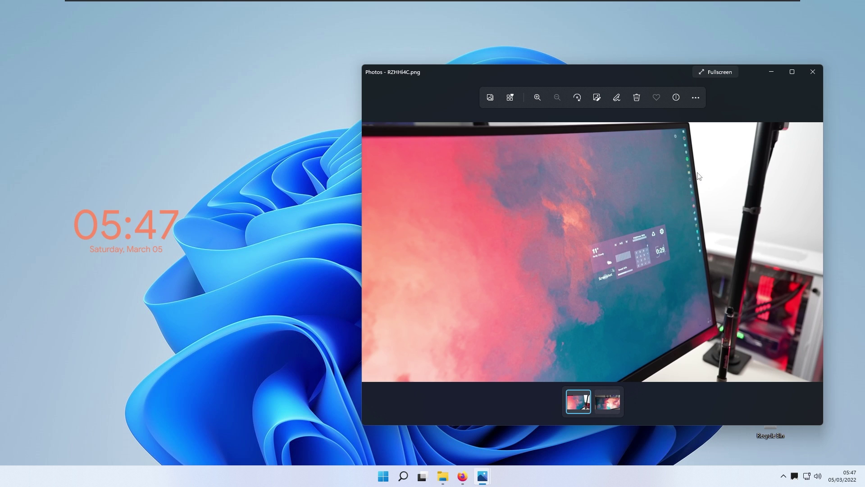
{"action": "left_click_drag", "start_coordinate": [635, 80], "coordinate": [561, 66]}
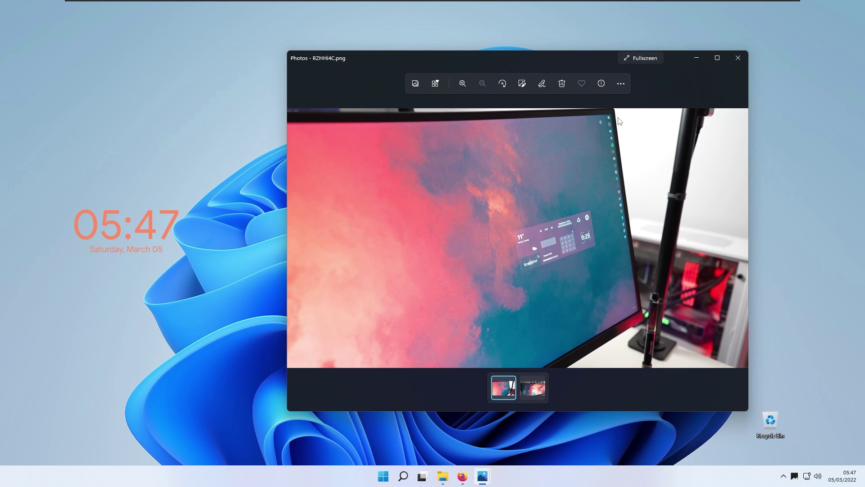
{"action": "left_click", "coordinate": [738, 57]}
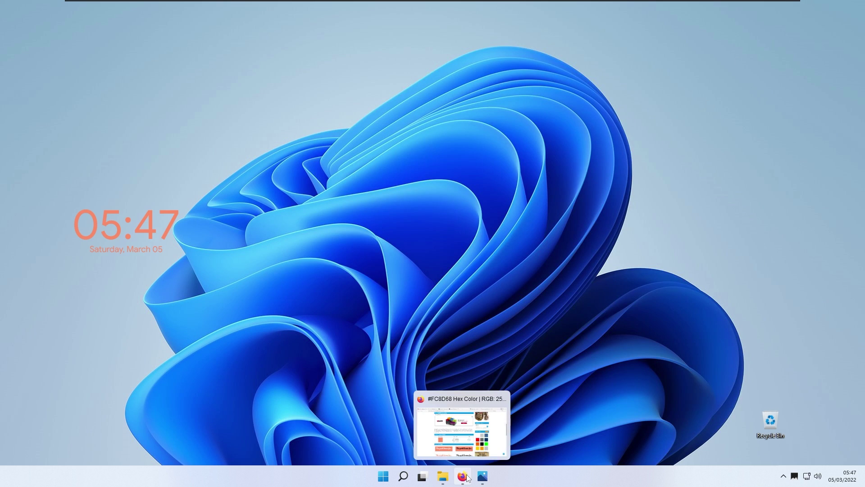
Look over the Omnimo 10 for Rainmeter page on DeviantArt in Firefox and return to the desktop
{"action": "left_click", "coordinate": [463, 476]}
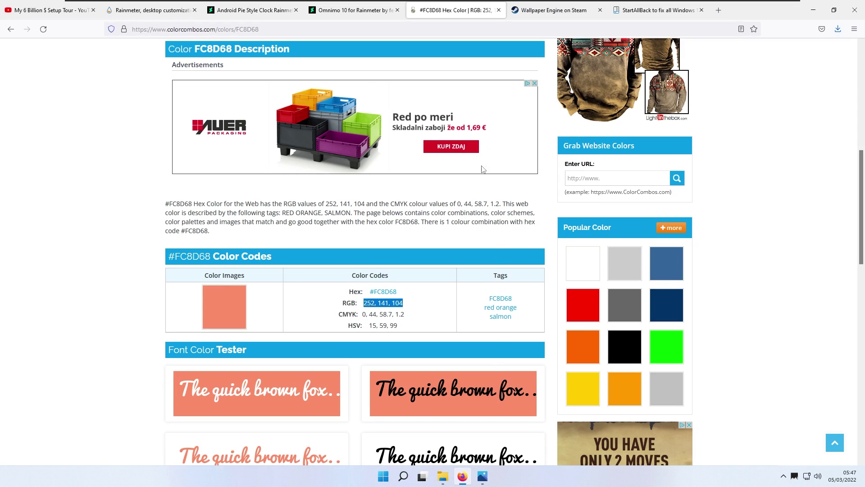
{"action": "left_click", "coordinate": [356, 11]}
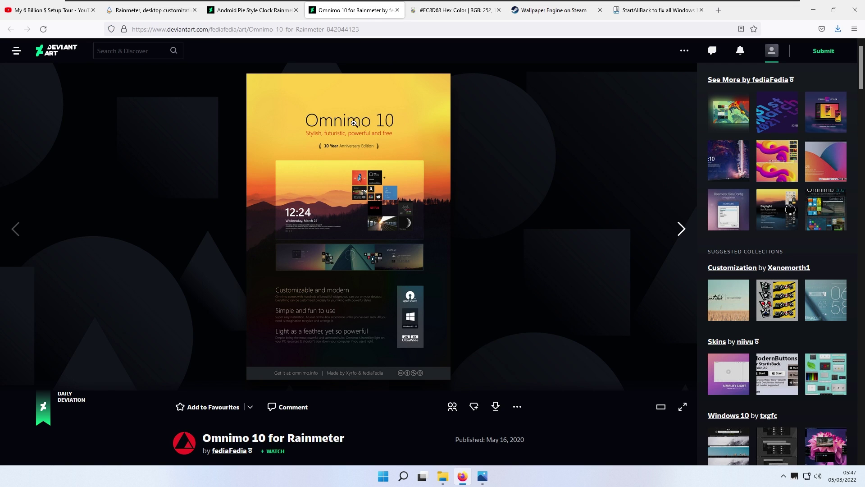
{"action": "scroll", "coordinate": [354, 135], "scroll_direction": "down", "scroll_amount": 1}
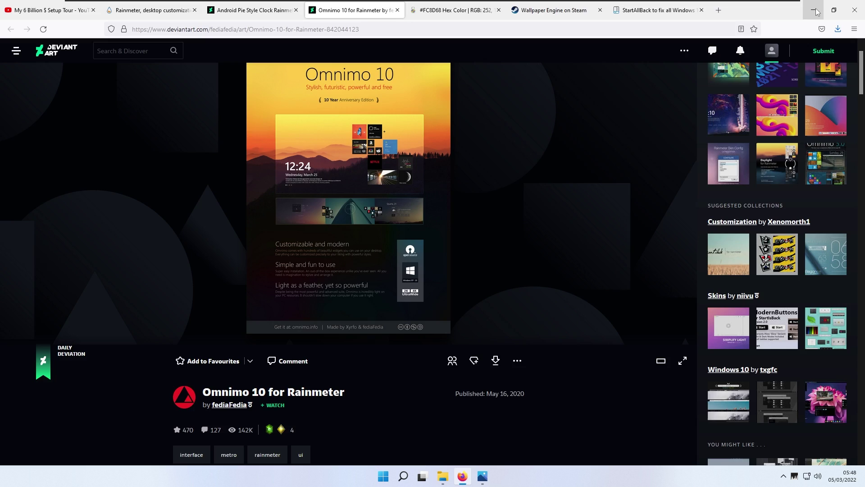
{"action": "key", "text": "super+d"}
Install the Omnimo 10 Rainmeter skin package from the Downloads folder with its included layout applied, and minimize the folder window
{"action": "left_click", "coordinate": [443, 476]}
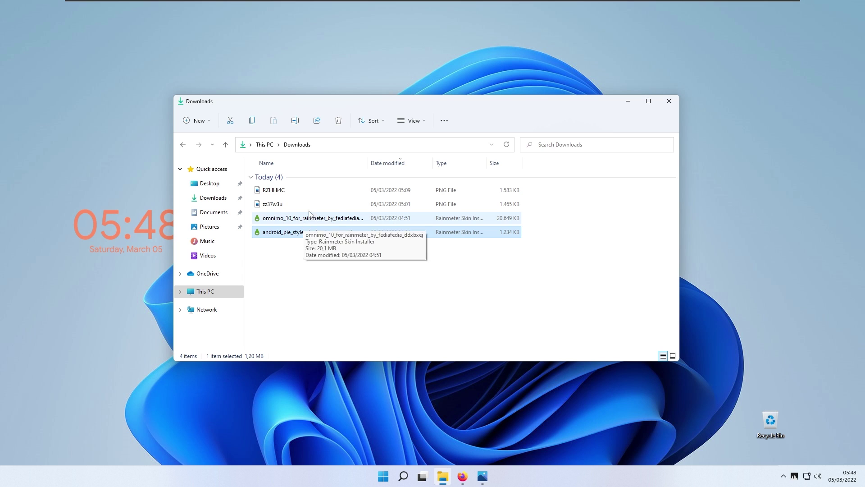
{"action": "double_click", "coordinate": [314, 220]}
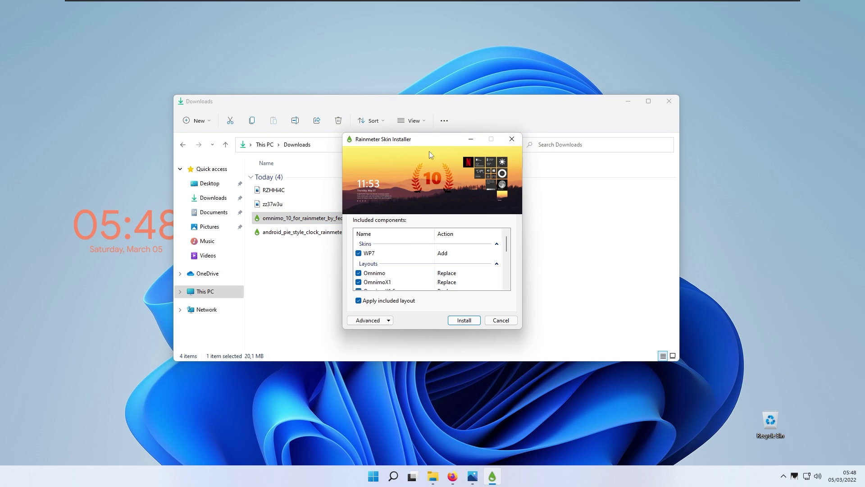
{"action": "left_click", "coordinate": [464, 319]}
{"action": "left_click", "coordinate": [627, 100]}
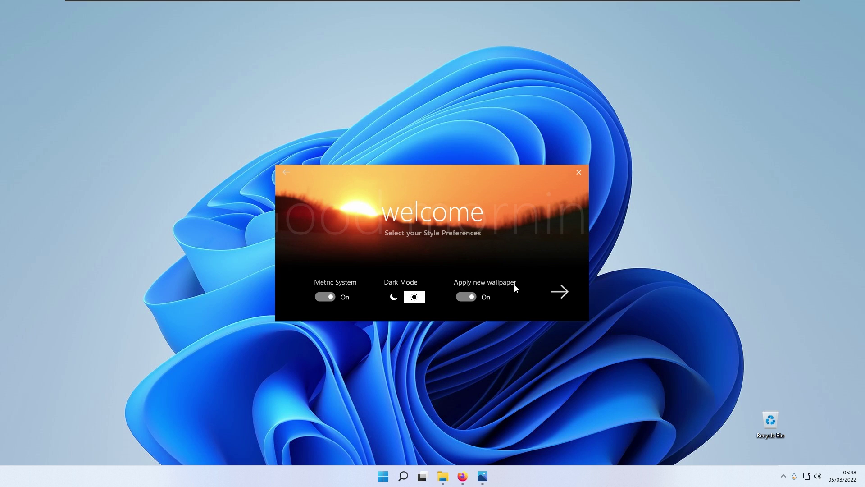
In the Omnimo welcome setup, turn off applying the new wallpaper, choose the light style and leave the metric system on
{"action": "left_click", "coordinate": [471, 298]}
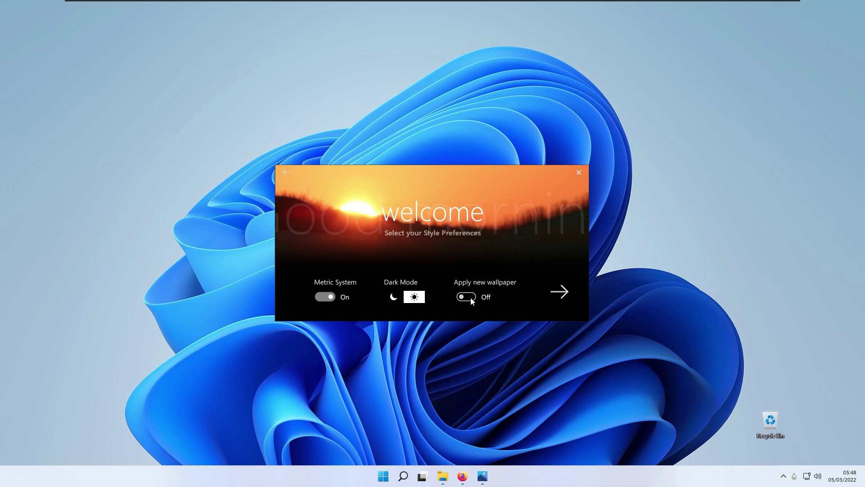
{"action": "left_click", "coordinate": [412, 299]}
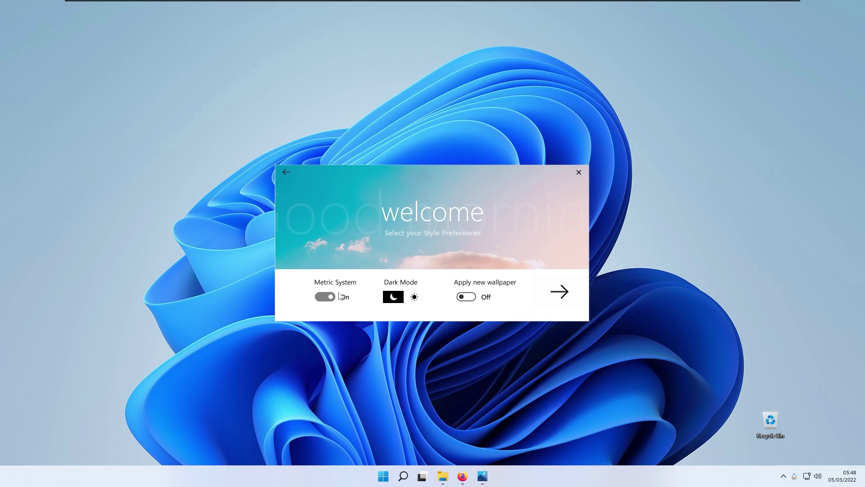
{"action": "left_click", "coordinate": [325, 299]}
{"action": "left_click", "coordinate": [325, 297]}
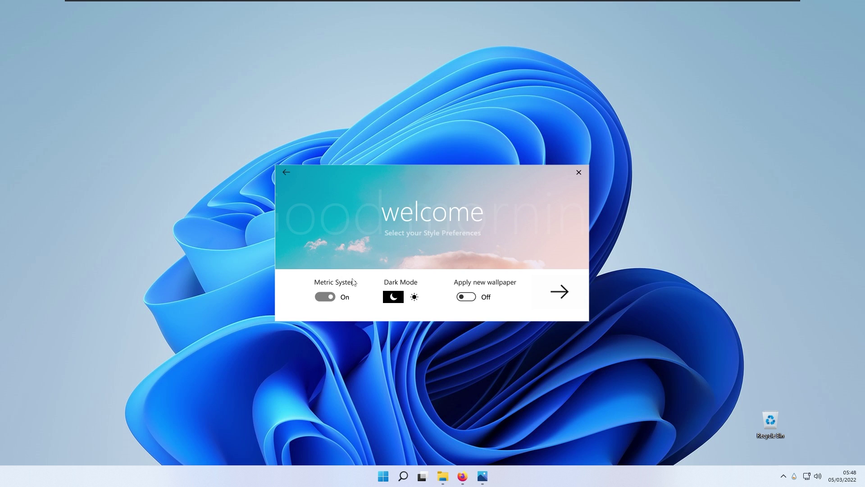
Complete the Omnimo welcome setup and close the introductory tips window
{"action": "left_click", "coordinate": [559, 292]}
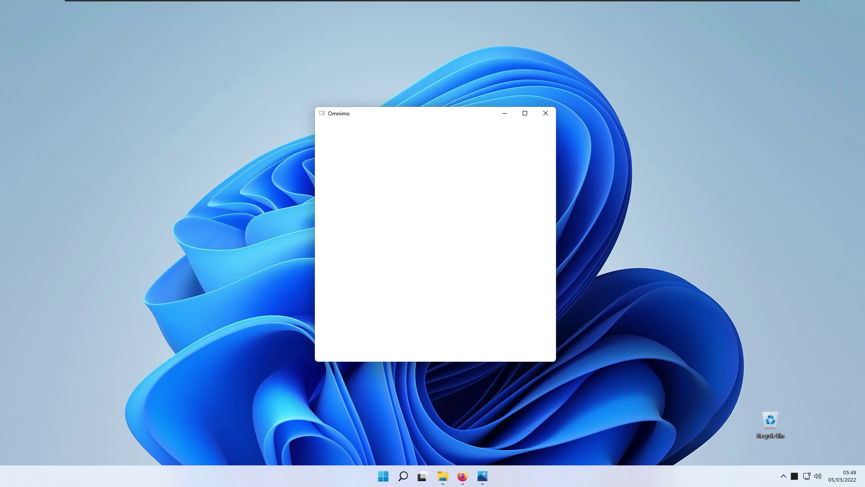
{"action": "left_click", "coordinate": [434, 344]}
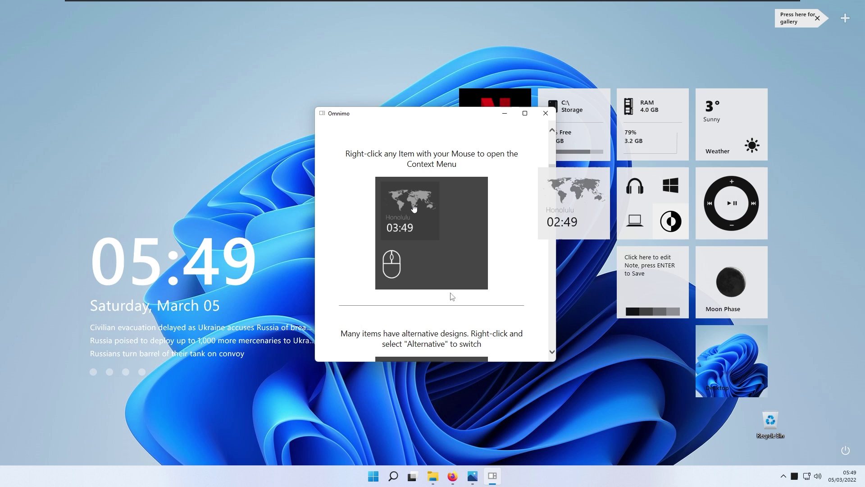
{"action": "left_click", "coordinate": [546, 113]}
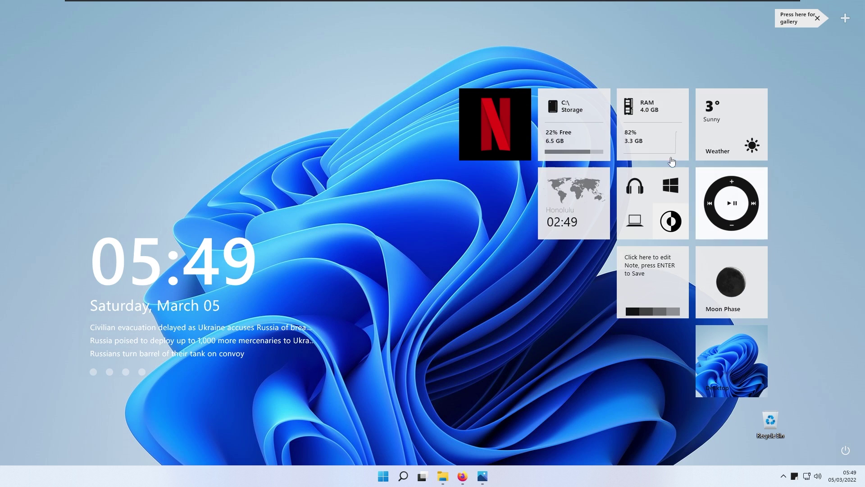
Remove the default Netflix, C:\ Storage, RAM and Weather widgets from the desktop
{"action": "right_click", "coordinate": [501, 122]}
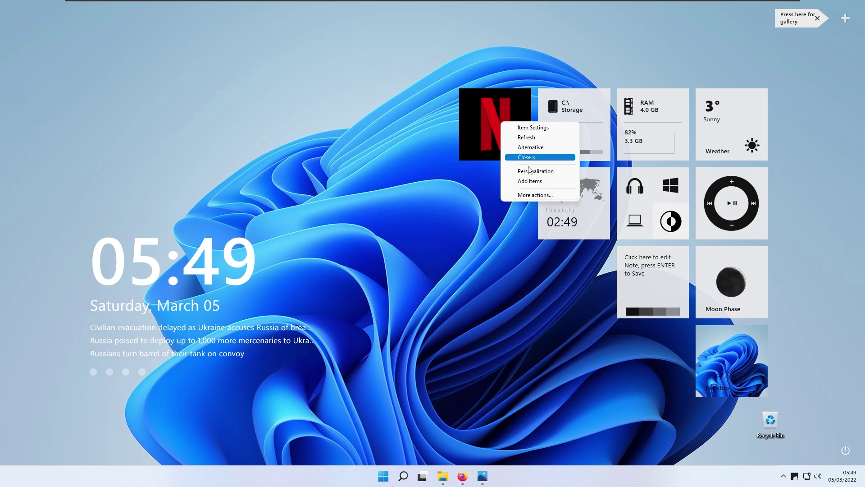
{"action": "left_click", "coordinate": [525, 157]}
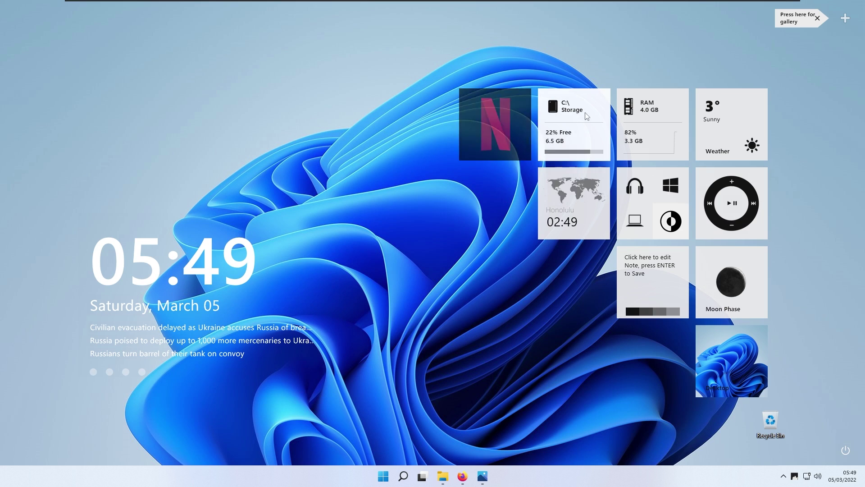
{"action": "right_click", "coordinate": [606, 115]}
{"action": "left_click", "coordinate": [609, 145]}
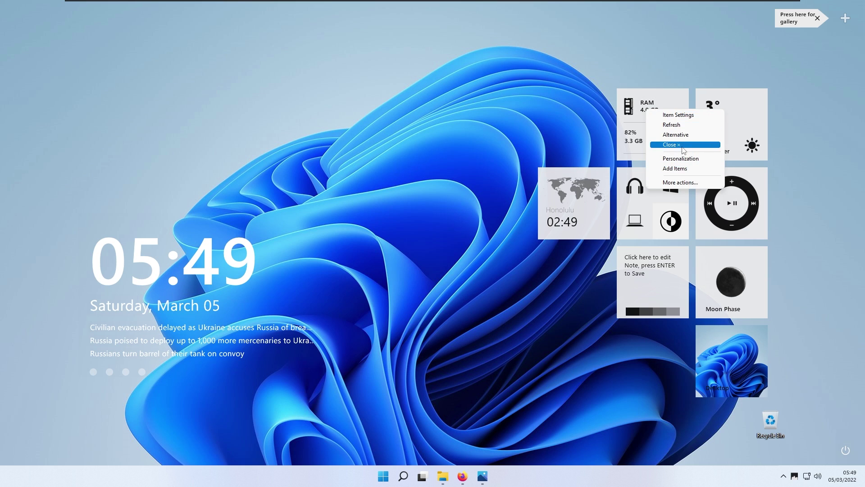
{"action": "left_click", "coordinate": [671, 144]}
{"action": "right_click", "coordinate": [716, 129]}
{"action": "left_click", "coordinate": [735, 161]}
Remove the world clock, the note and the other remaining default Omnimo widgets, keeping only the plus and power icons and the gallery hint
{"action": "right_click", "coordinate": [581, 206]}
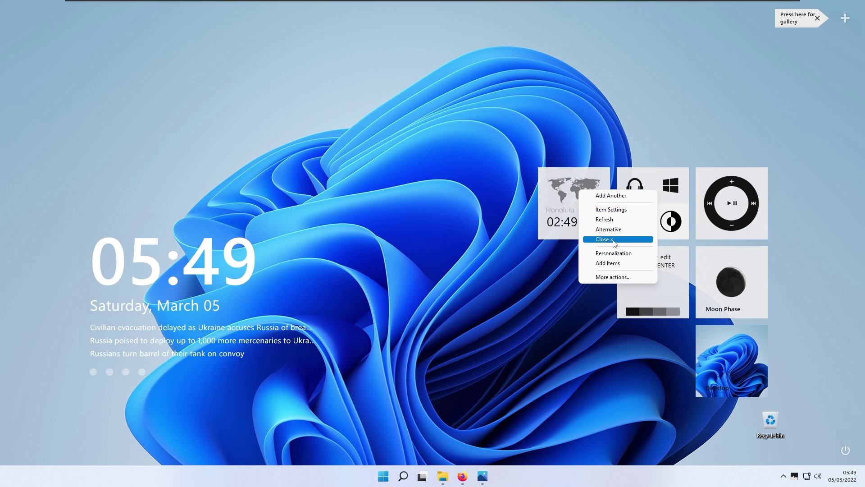
{"action": "left_click", "coordinate": [602, 239]}
{"action": "right_click", "coordinate": [645, 264]}
{"action": "left_click", "coordinate": [662, 311]}
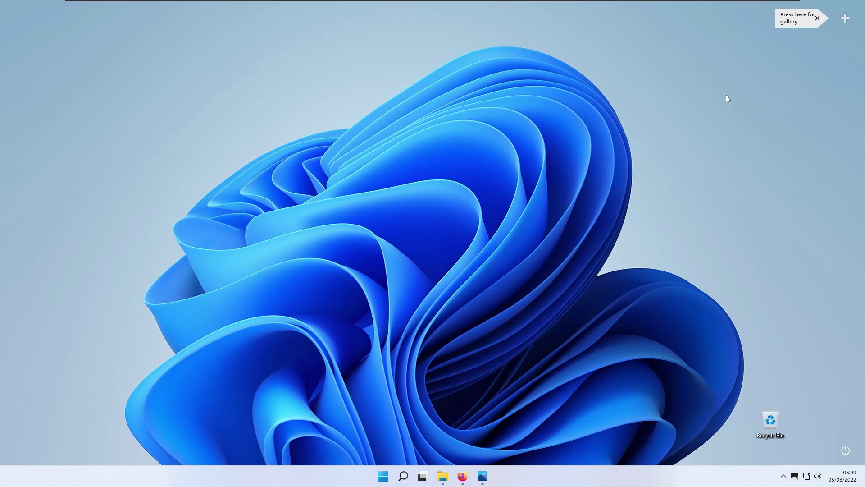
Reposition the plus and power icons near the desktop's top-right corner, using reference photo RZHHi4C.png as a guide, and dismiss the gallery hint
{"action": "left_click_drag", "start_coordinate": [850, 25], "coordinate": [671, 80]}
{"action": "left_click_drag", "start_coordinate": [845, 450], "coordinate": [746, 274]}
{"action": "left_click", "coordinate": [482, 475]}
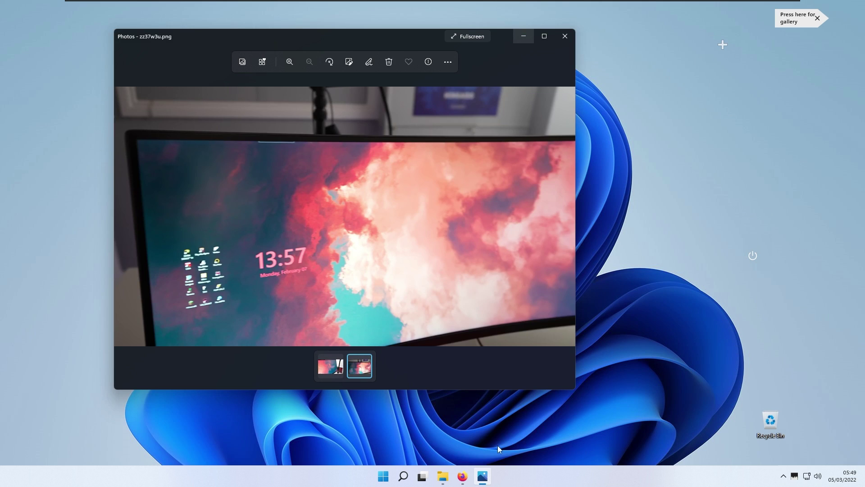
{"action": "left_click", "coordinate": [330, 365]}
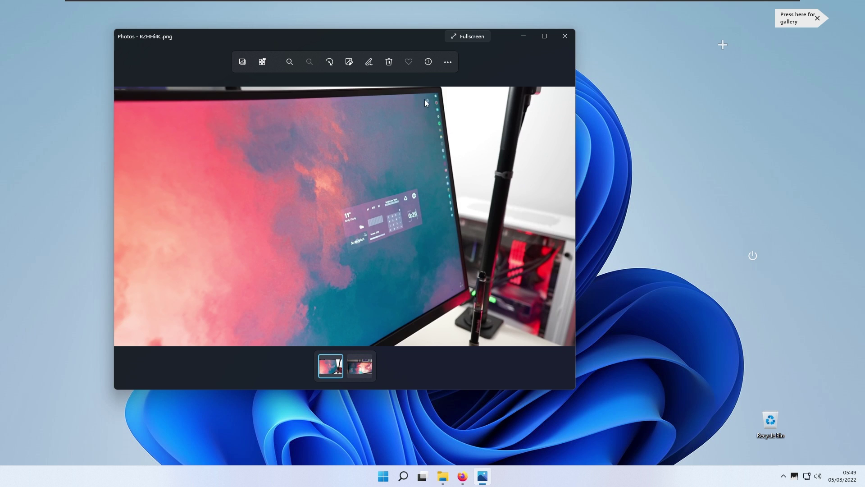
{"action": "scroll", "coordinate": [425, 100], "scroll_direction": "up", "scroll_amount": 3}
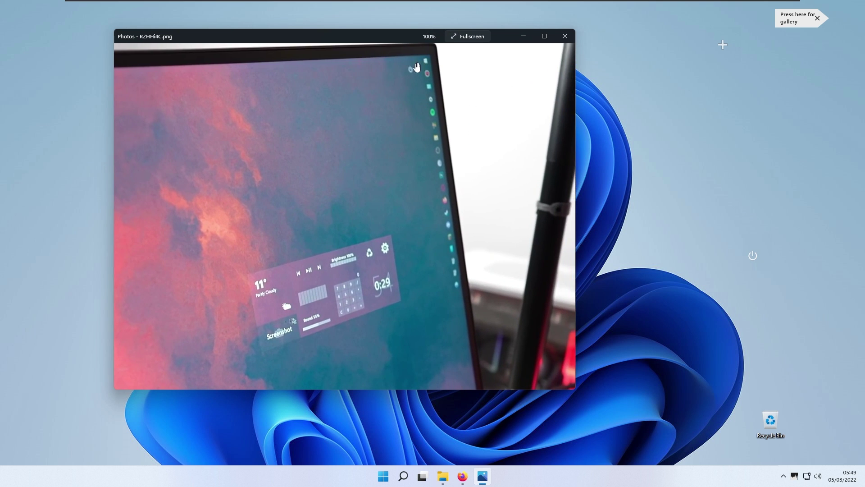
{"action": "left_click_drag", "start_coordinate": [757, 265], "coordinate": [782, 116]}
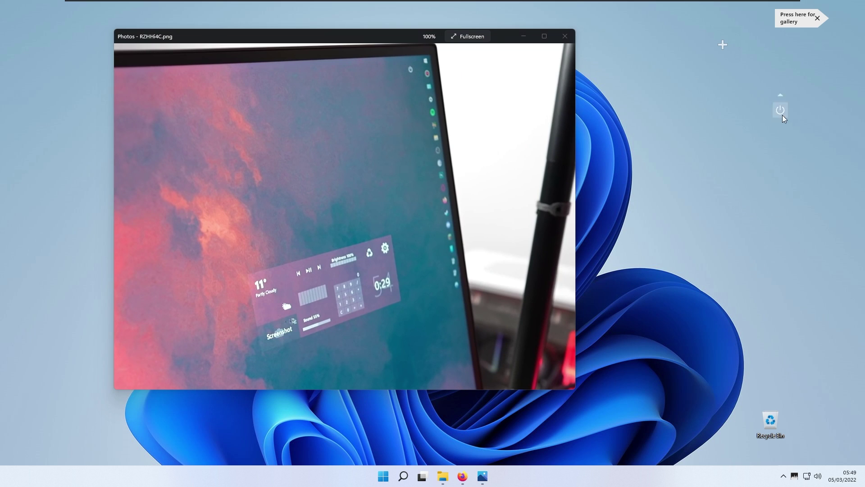
{"action": "left_click", "coordinate": [818, 19]}
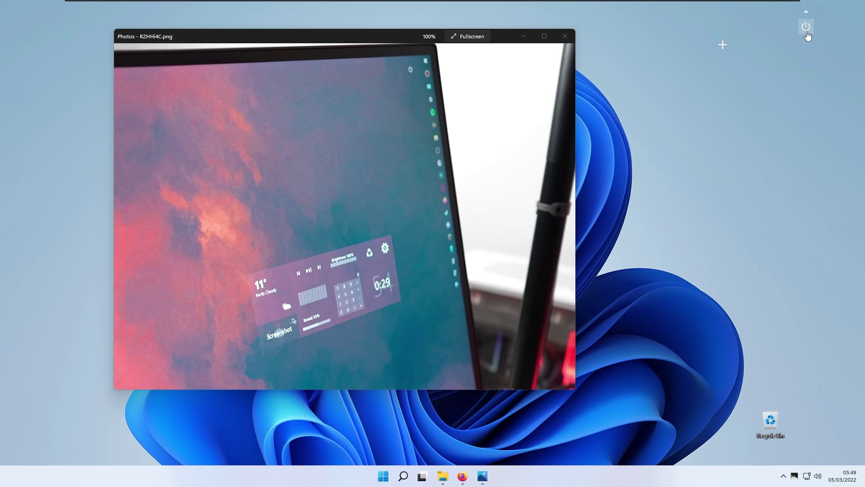
Try the power icon's sleep action, cancel it, and look over the icon's other power options
{"action": "left_click", "coordinate": [806, 28]}
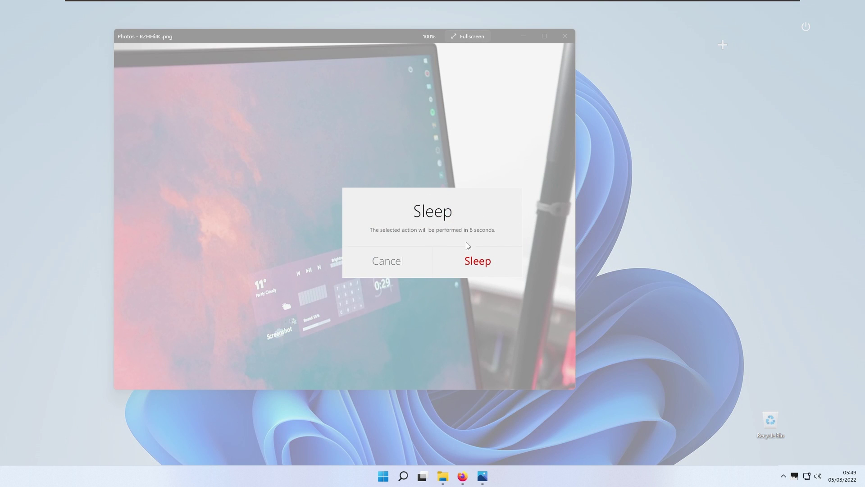
{"action": "left_click", "coordinate": [397, 269]}
{"action": "right_click", "coordinate": [807, 28]}
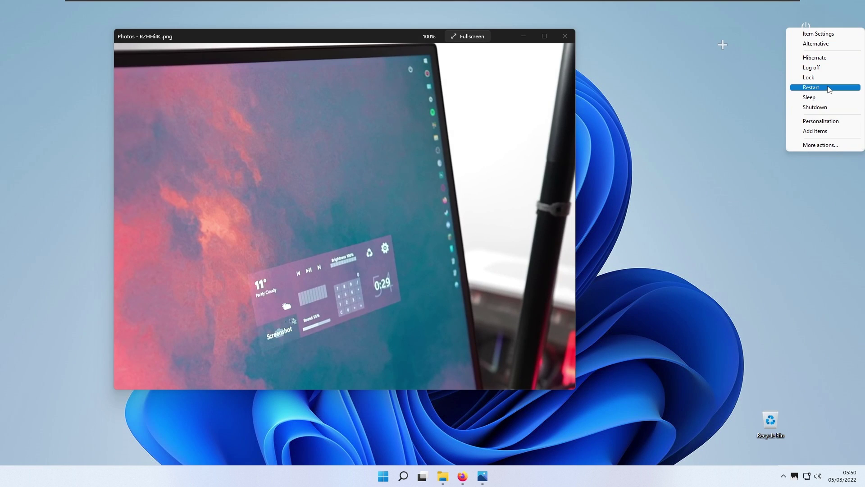
{"action": "left_click", "coordinate": [718, 94]}
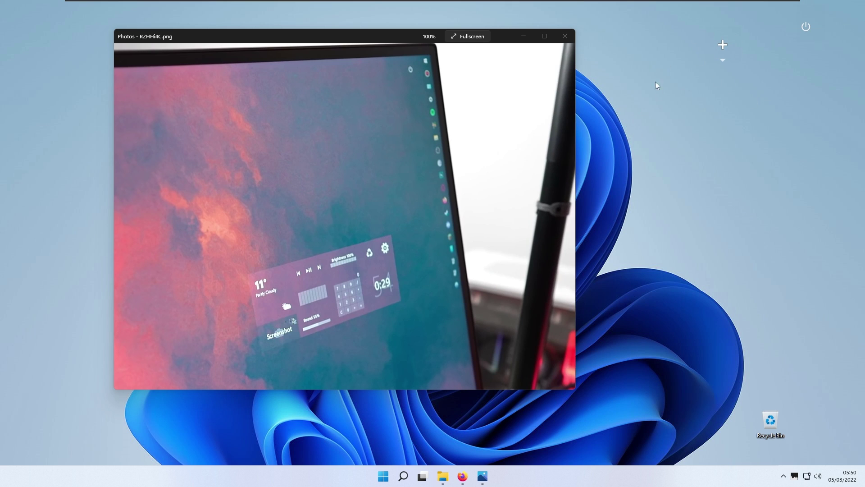
Open the Omnimo gallery at Essential Panels and arrange it alongside the reference photo with the widget panel
{"action": "left_click", "coordinate": [722, 47]}
{"action": "right_click", "coordinate": [723, 46]}
{"action": "left_click", "coordinate": [504, 152]}
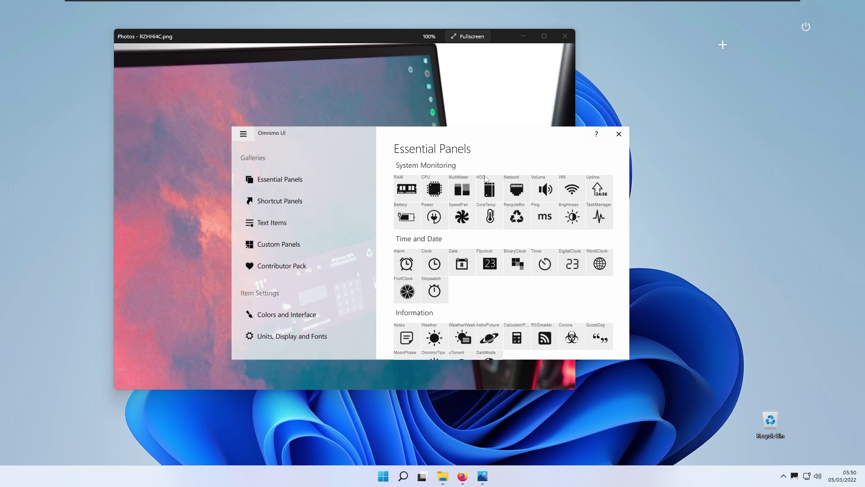
{"action": "left_click_drag", "start_coordinate": [382, 39], "coordinate": [342, 31]}
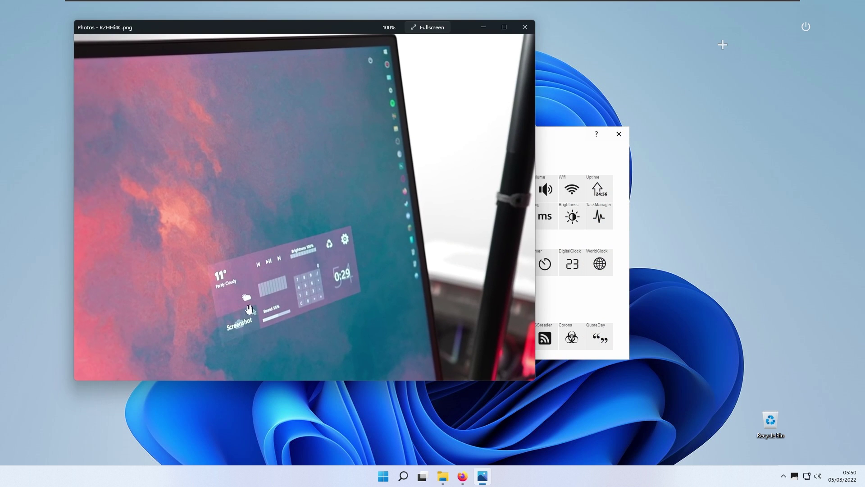
{"action": "left_click", "coordinate": [568, 143]}
{"action": "left_click_drag", "start_coordinate": [543, 144], "coordinate": [533, 113]}
{"action": "scroll", "coordinate": [486, 252], "scroll_direction": "down", "scroll_amount": 2}
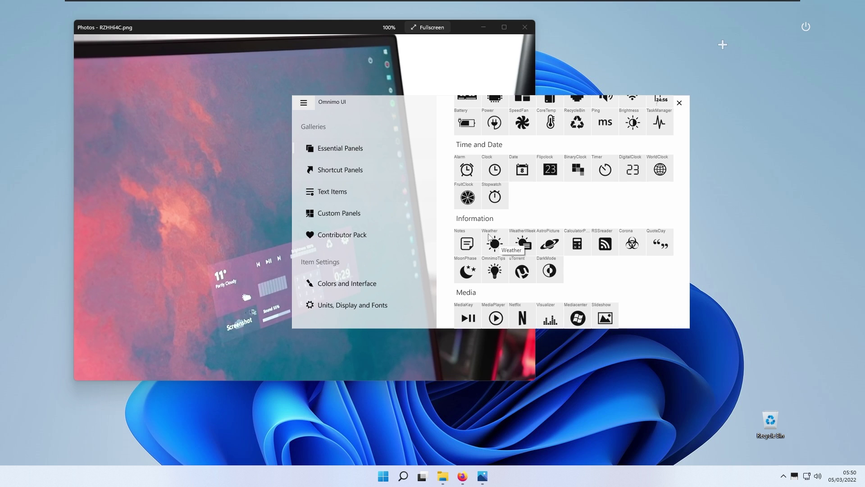
Show Omnimo's alignment tools and add the Weather panel directly beneath the alignment bar
{"action": "left_click", "coordinate": [304, 104]}
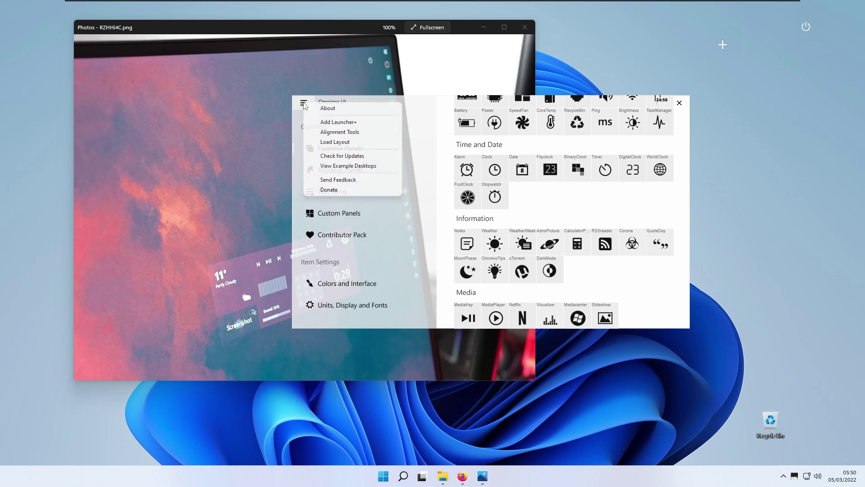
{"action": "left_click", "coordinate": [339, 133]}
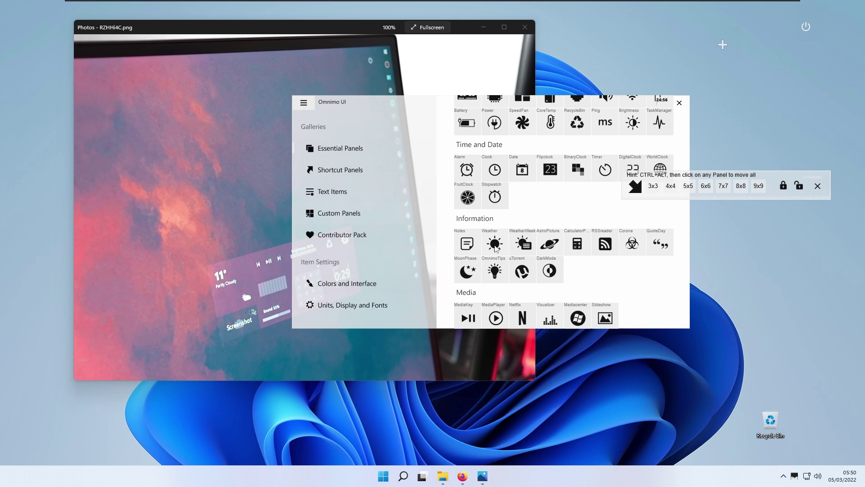
{"action": "left_click_drag", "start_coordinate": [501, 245], "coordinate": [311, 258]}
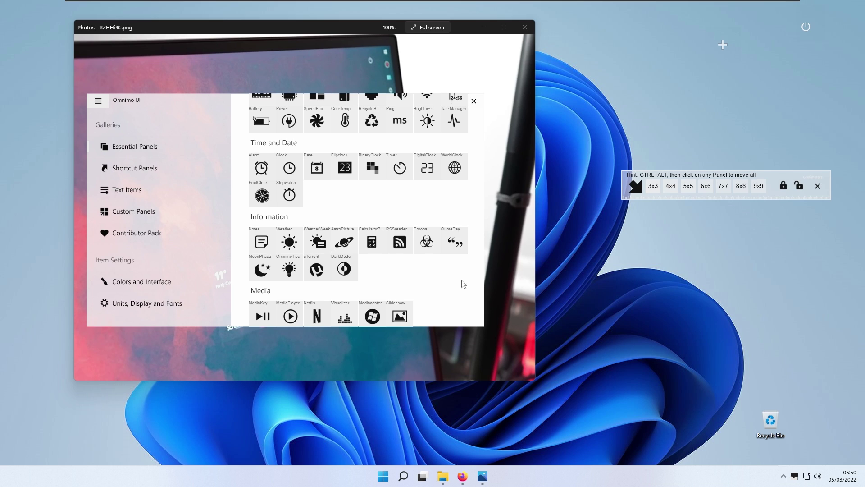
{"action": "left_click_drag", "start_coordinate": [726, 126], "coordinate": [658, 234]}
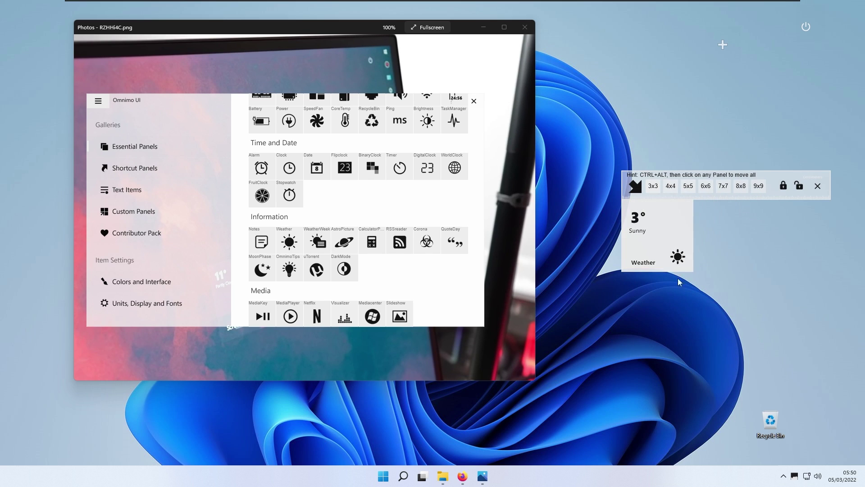
Add the Screenshot panel directly below the Weather panel and switch it to its alternative half-height design
{"action": "left_click_drag", "start_coordinate": [221, 111], "coordinate": [356, 72]}
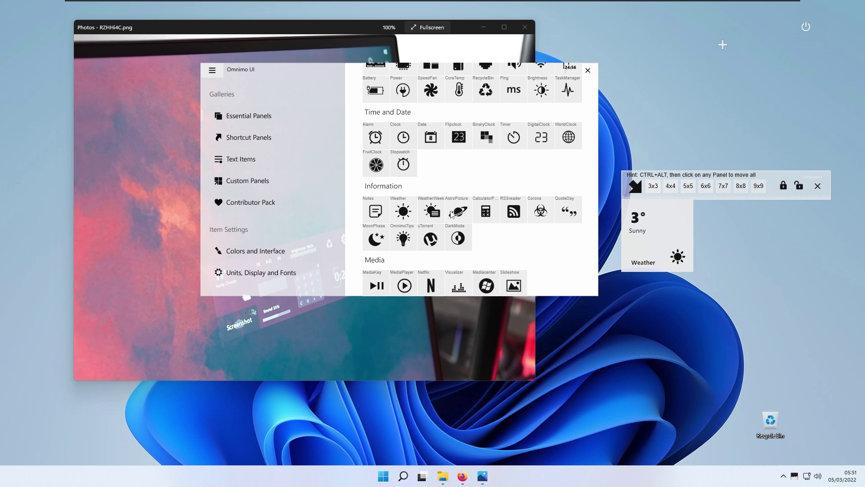
{"action": "scroll", "coordinate": [458, 182], "scroll_direction": "down", "scroll_amount": 3}
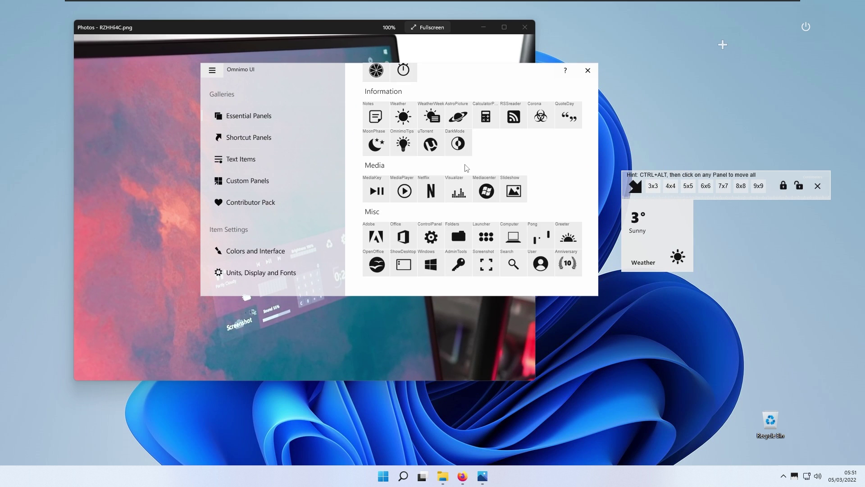
{"action": "left_click_drag", "start_coordinate": [497, 236], "coordinate": [493, 230]}
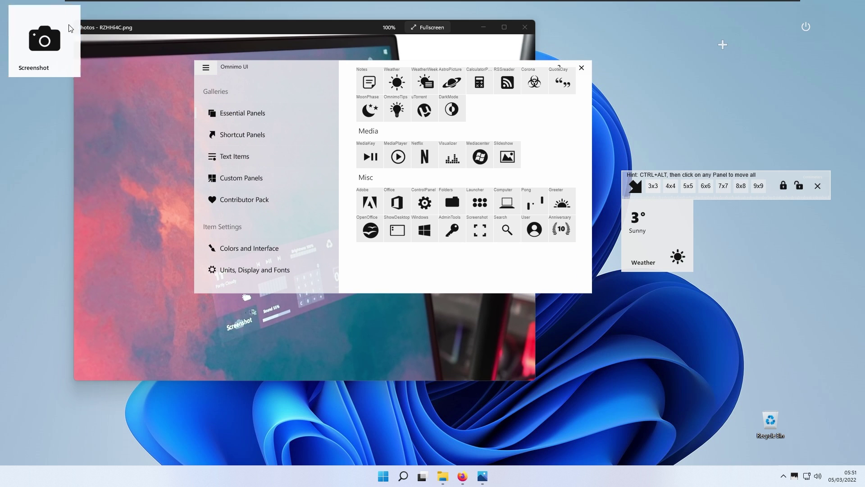
{"action": "left_click_drag", "start_coordinate": [72, 27], "coordinate": [682, 296]}
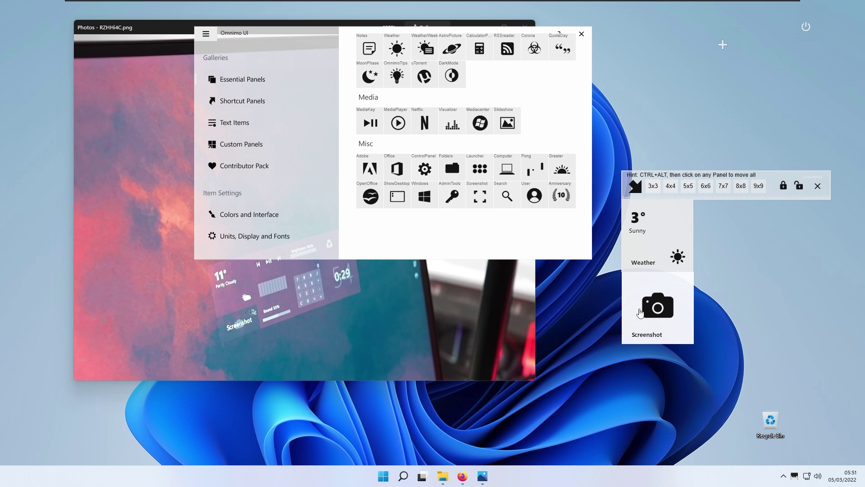
{"action": "right_click", "coordinate": [654, 287]}
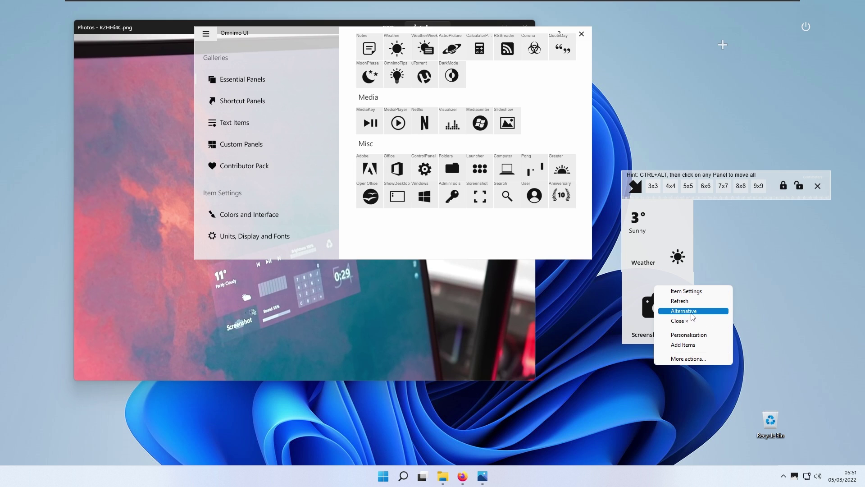
{"action": "left_click", "coordinate": [692, 312]}
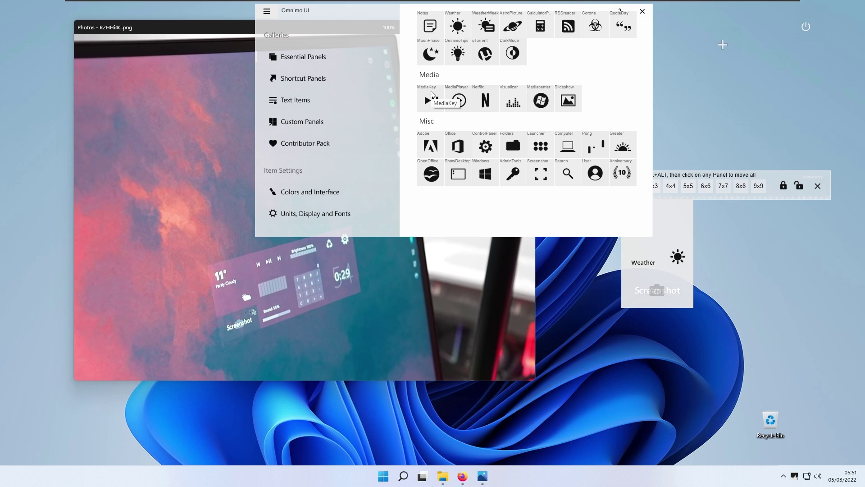
Add the MediaKey panel flush to the right of the Weather panel and switch it to its compact alternative design
{"action": "left_click_drag", "start_coordinate": [431, 93], "coordinate": [747, 213]}
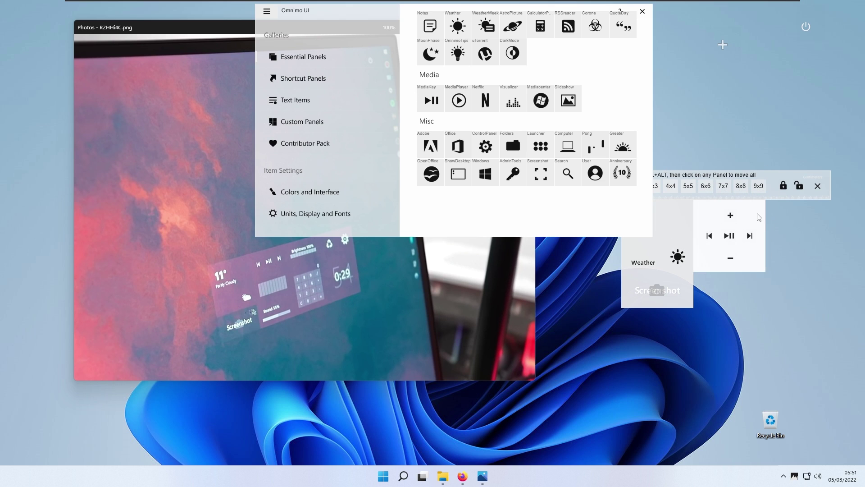
{"action": "right_click", "coordinate": [759, 217]}
{"action": "left_click", "coordinate": [795, 242]}
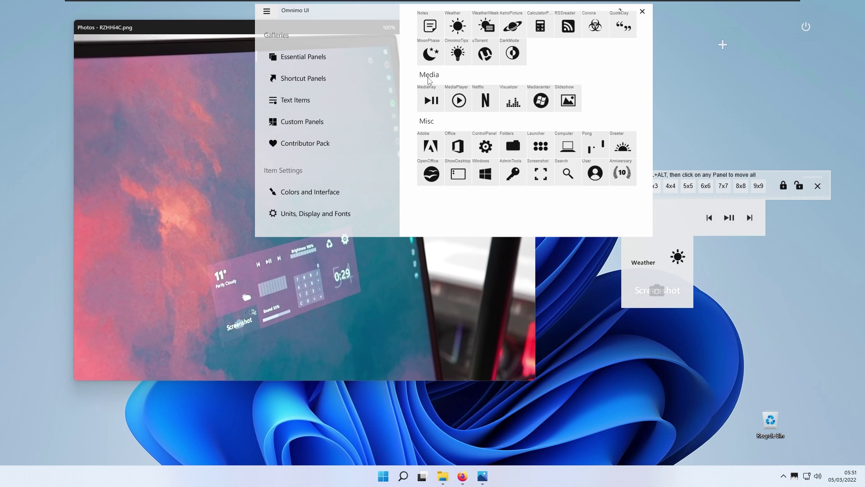
Add the Visualizer panel, switch it to its half-height alternative design and place it directly below the media keys
{"action": "left_click_drag", "start_coordinate": [408, 22], "coordinate": [396, 62]}
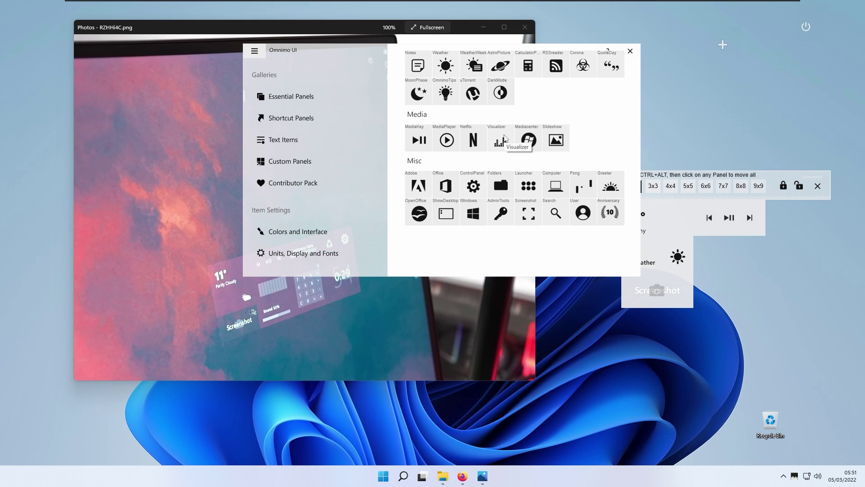
{"action": "left_click_drag", "start_coordinate": [70, 9], "coordinate": [604, 289]}
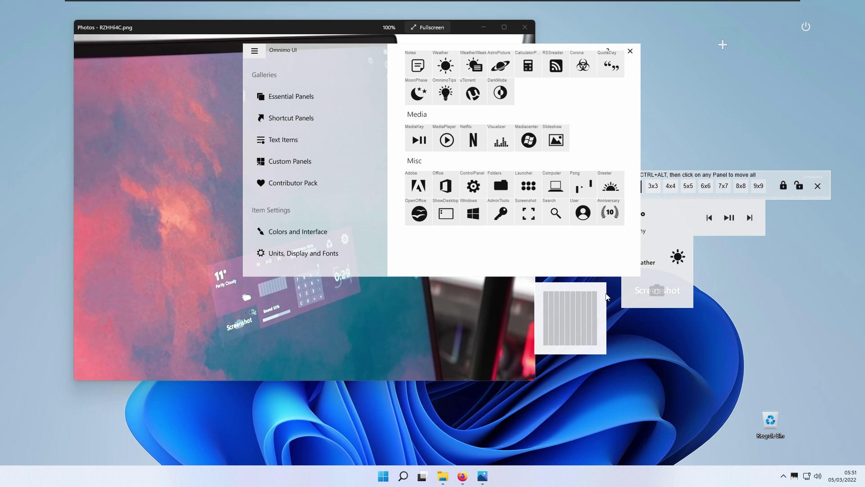
{"action": "right_click", "coordinate": [604, 290]}
{"action": "left_click", "coordinate": [651, 319]}
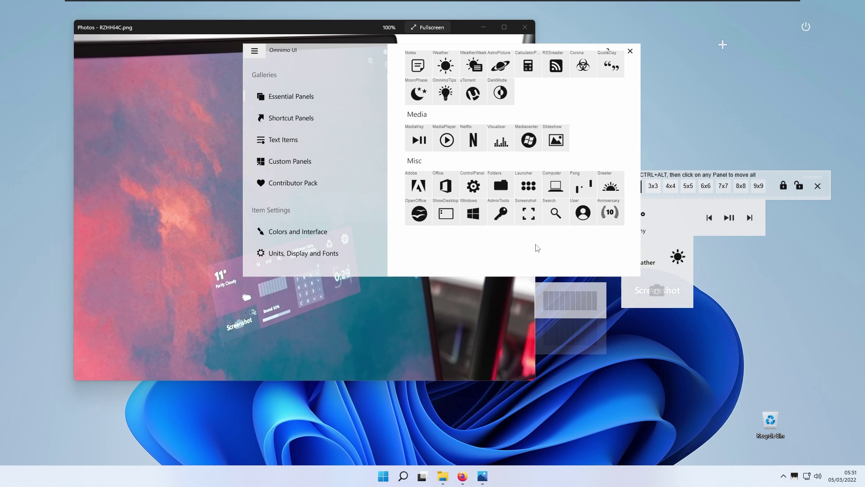
{"action": "left_click_drag", "start_coordinate": [652, 292], "coordinate": [750, 243]}
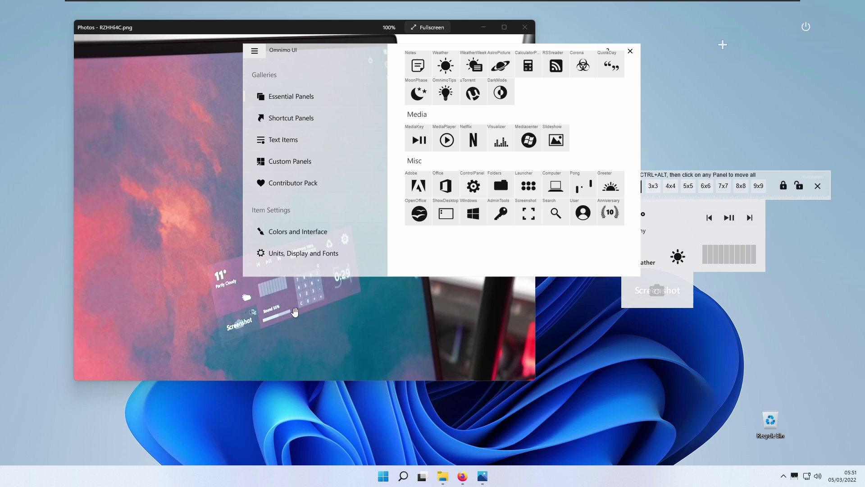
Add the Volume panel, switch it to its half-height alternative design and place it directly below the visualizer
{"action": "scroll", "coordinate": [526, 188], "scroll_direction": "up", "scroll_amount": 5}
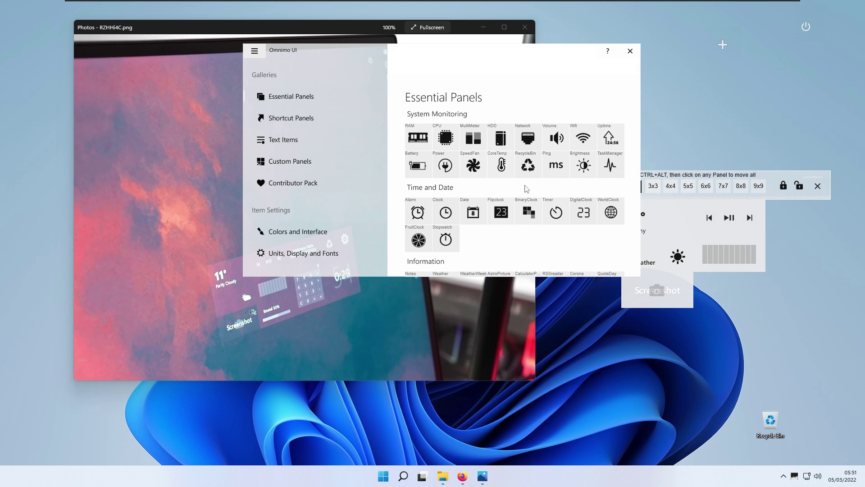
{"action": "left_click", "coordinate": [554, 136]}
{"action": "left_click_drag", "start_coordinate": [685, 204], "coordinate": [761, 303]}
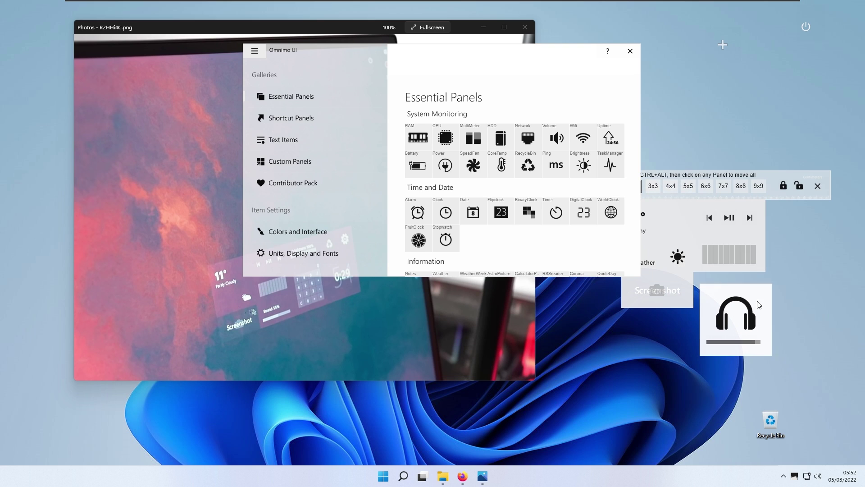
{"action": "right_click", "coordinate": [760, 303]}
{"action": "left_click", "coordinate": [791, 326]}
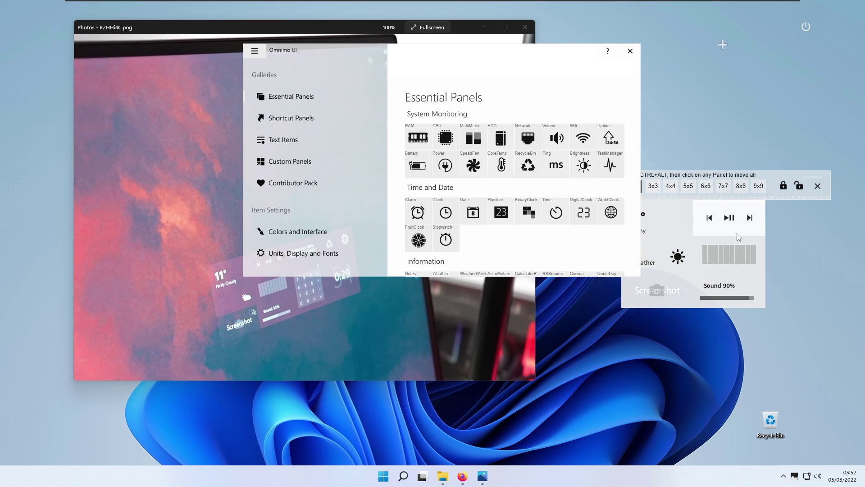
Add the Brightness panel flush to the right of the media keys and switch it to its half-height alternative design
{"action": "left_click_drag", "start_coordinate": [419, 55], "coordinate": [523, 53]}
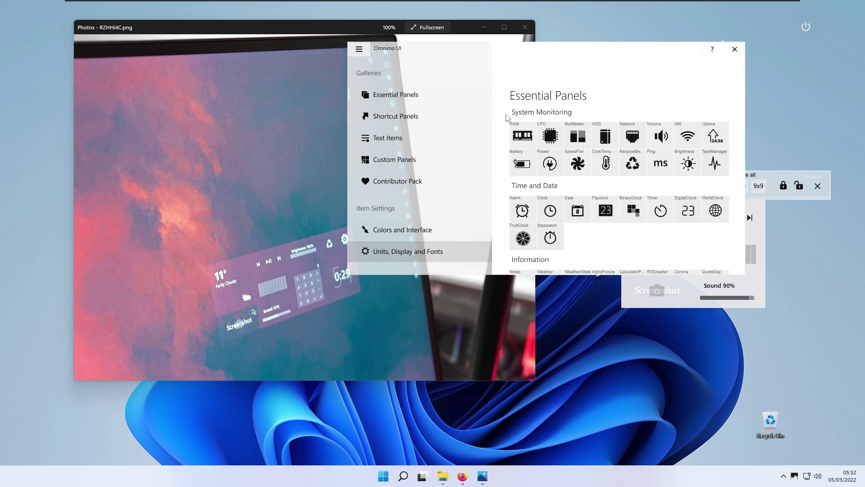
{"action": "scroll", "coordinate": [512, 115], "scroll_direction": "down", "scroll_amount": 3}
{"action": "scroll", "coordinate": [605, 174], "scroll_direction": "up", "scroll_amount": 2}
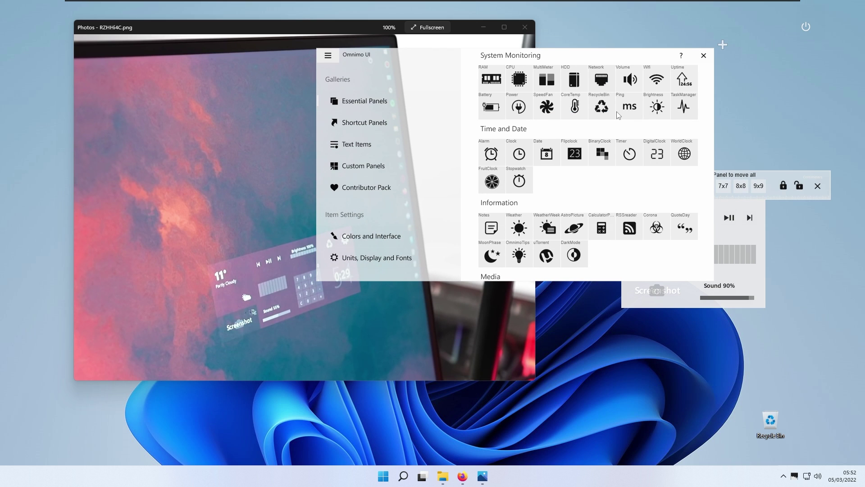
{"action": "scroll", "coordinate": [627, 114], "scroll_direction": "up", "scroll_amount": 2}
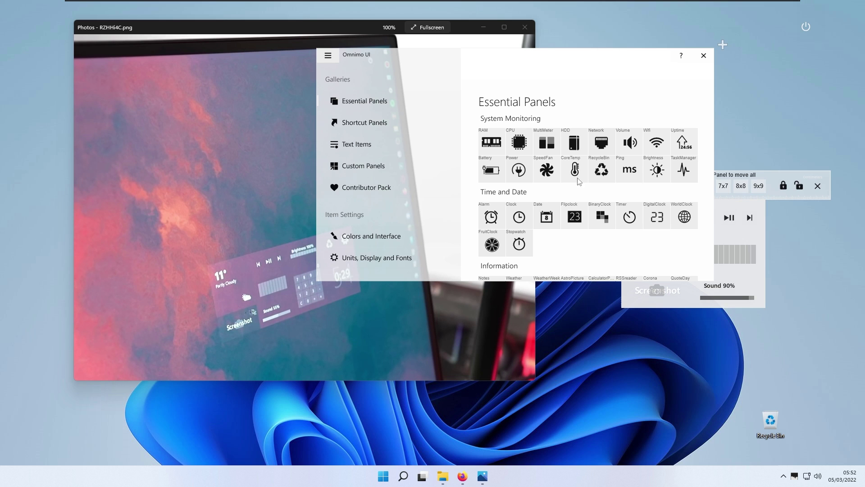
{"action": "left_click", "coordinate": [663, 173]}
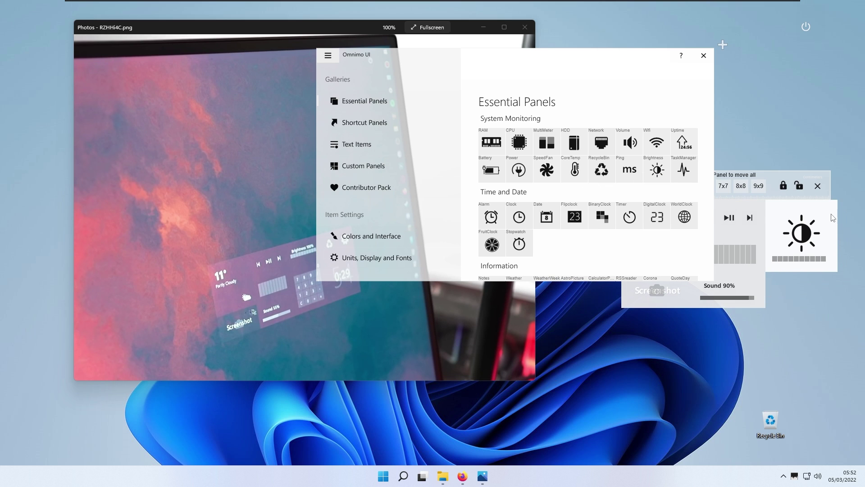
{"action": "right_click", "coordinate": [832, 218]}
{"action": "left_click", "coordinate": [823, 244]}
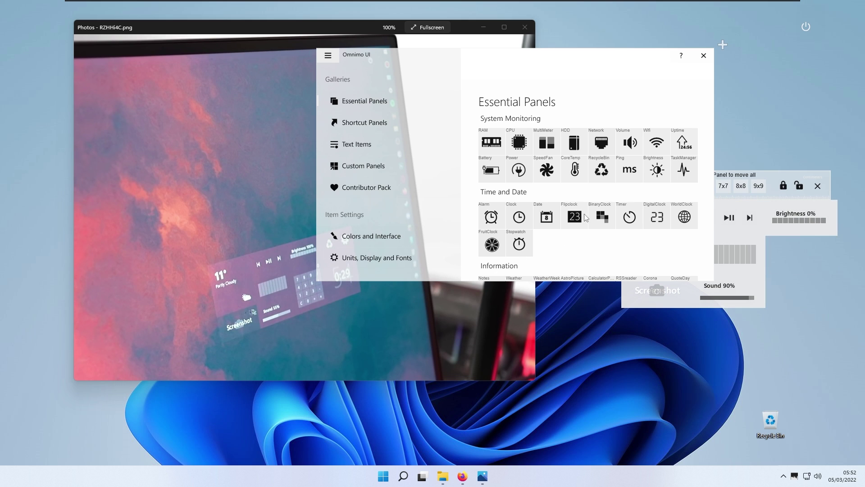
Add the Calculator panel and place it directly below the Brightness panel, beside the visualizer and volume panels
{"action": "scroll", "coordinate": [599, 212], "scroll_direction": "down", "scroll_amount": 3}
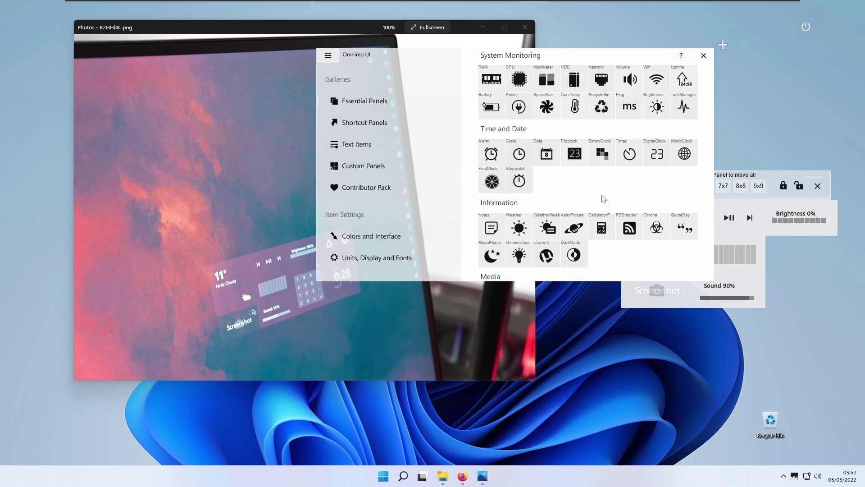
{"action": "left_click", "coordinate": [606, 223]}
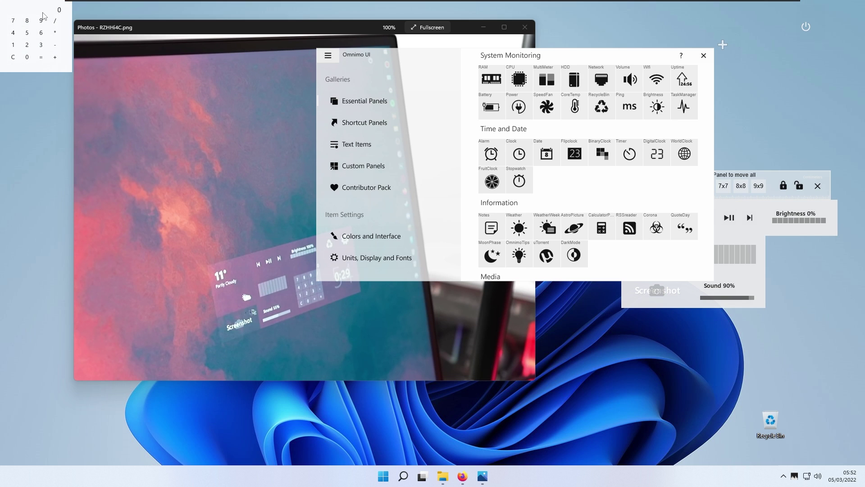
{"action": "left_click_drag", "start_coordinate": [44, 15], "coordinate": [809, 251]}
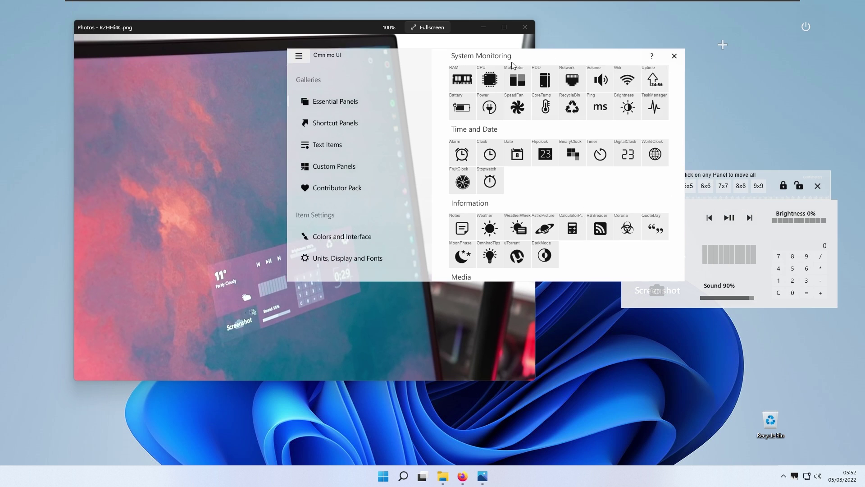
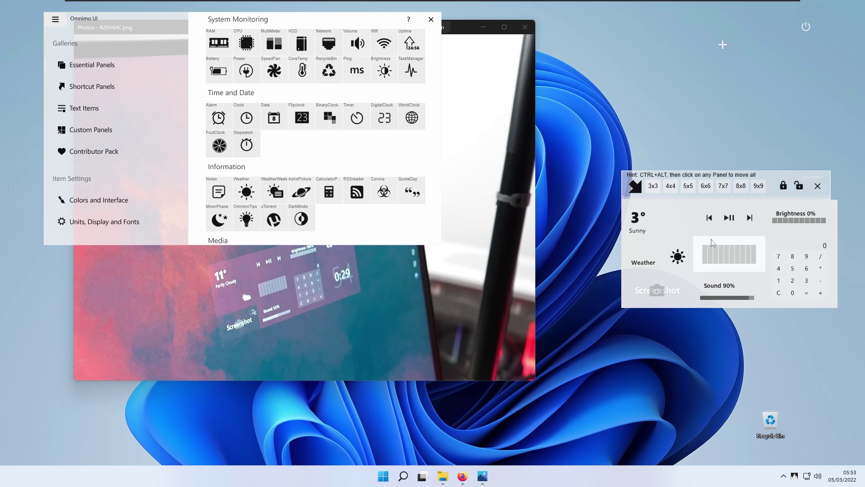
Select all Omnimo panels and shift the whole group to the left, with the alignment bar realigned above it
{"action": "left_click", "coordinate": [667, 225], "text": "ctrl+alt"}
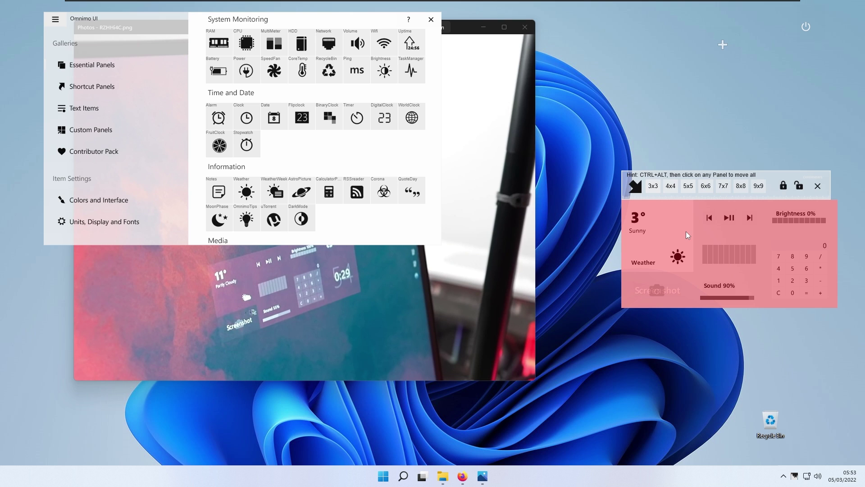
{"action": "left_click_drag", "start_coordinate": [672, 217], "coordinate": [602, 212]}
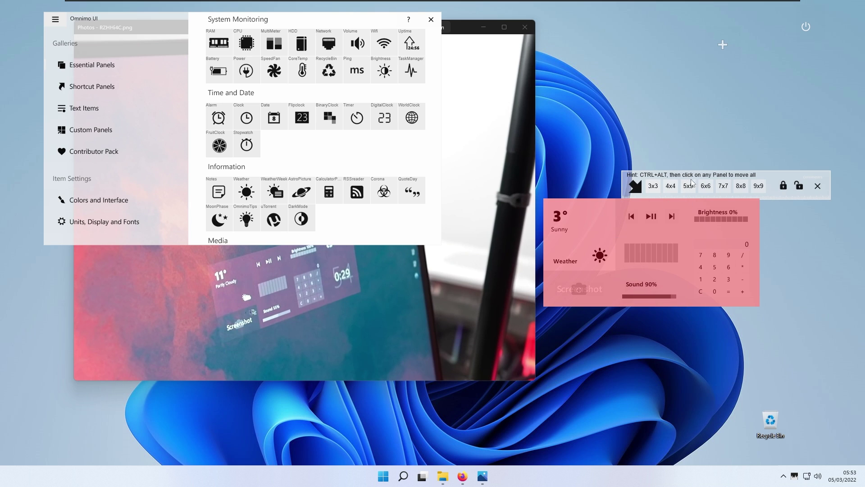
{"action": "left_click_drag", "start_coordinate": [682, 179], "coordinate": [602, 178]}
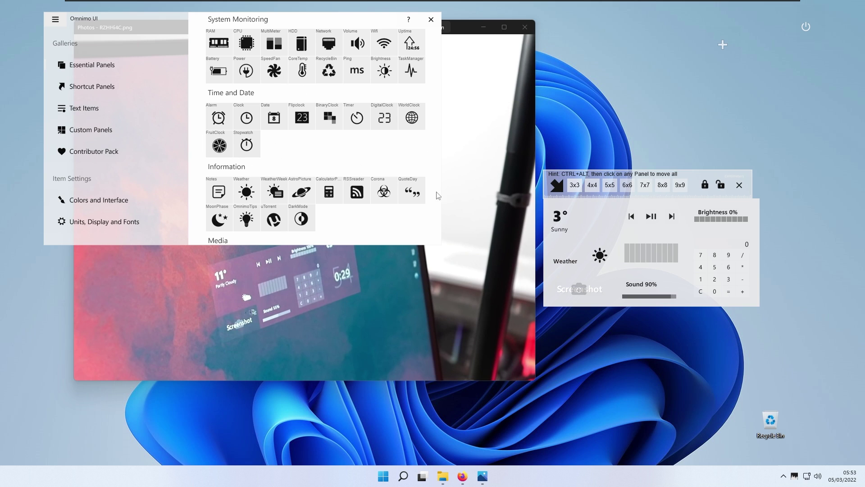
Add the RecycleBin panel, switch it to its small alternative design and place it flush to the right of the Brightness panel
{"action": "left_click", "coordinate": [472, 308]}
{"action": "left_click", "coordinate": [262, 18]}
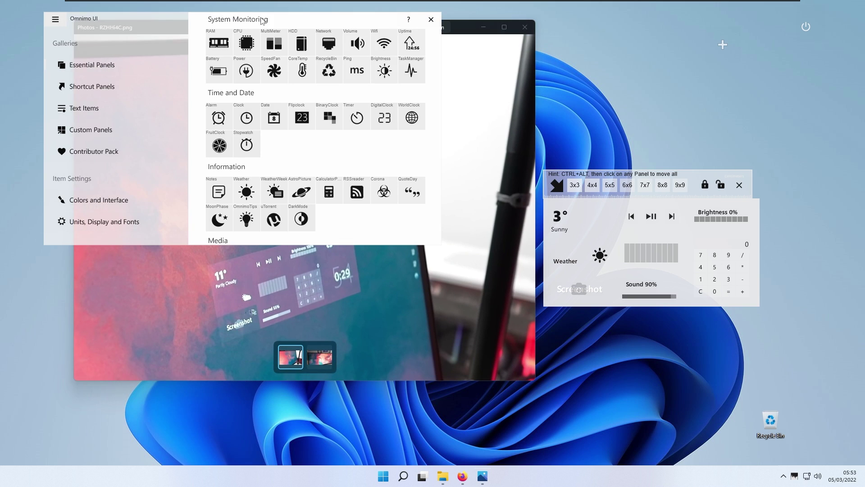
{"action": "scroll", "coordinate": [360, 149], "scroll_direction": "up", "scroll_amount": 2}
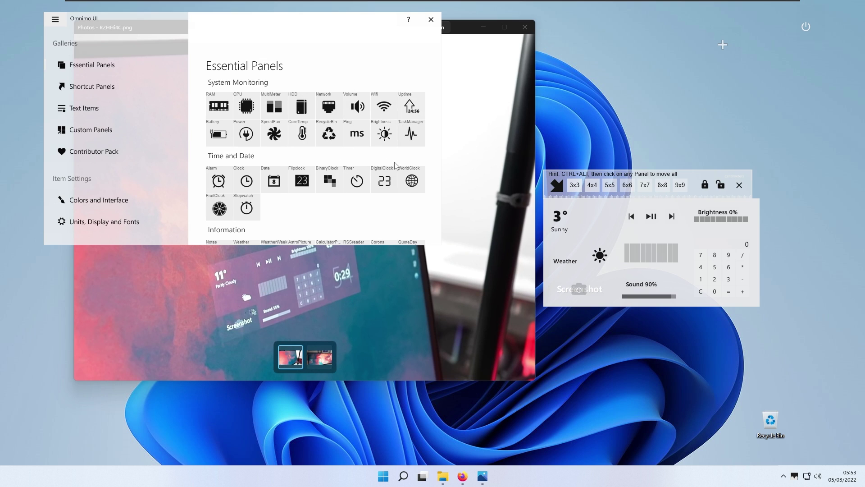
{"action": "right_click", "coordinate": [709, 157]}
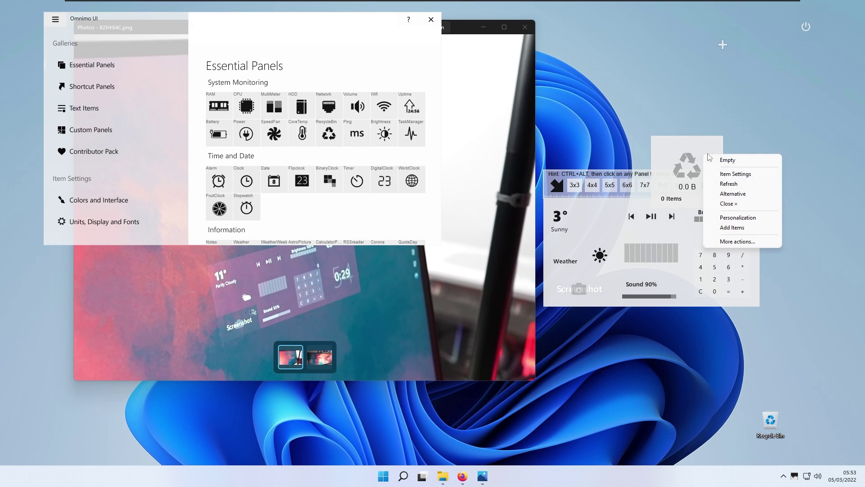
{"action": "left_click", "coordinate": [733, 194]}
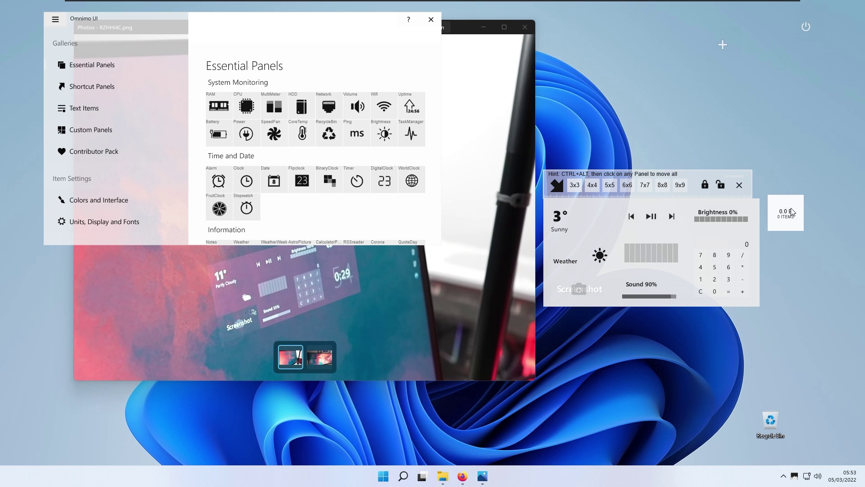
{"action": "left_click", "coordinate": [791, 212]}
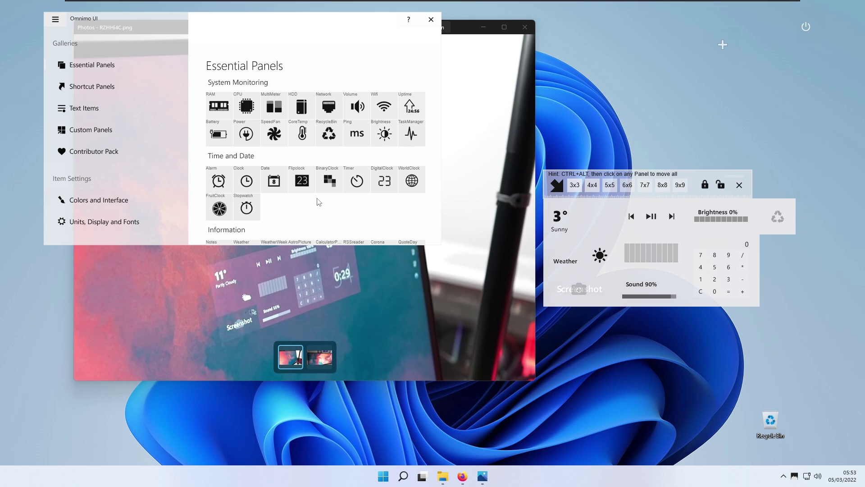
Add the ControlPanel panel, switch it to its small gear design and place it flush to the right of the recycle bin
{"action": "scroll", "coordinate": [318, 199], "scroll_direction": "down", "scroll_amount": 3}
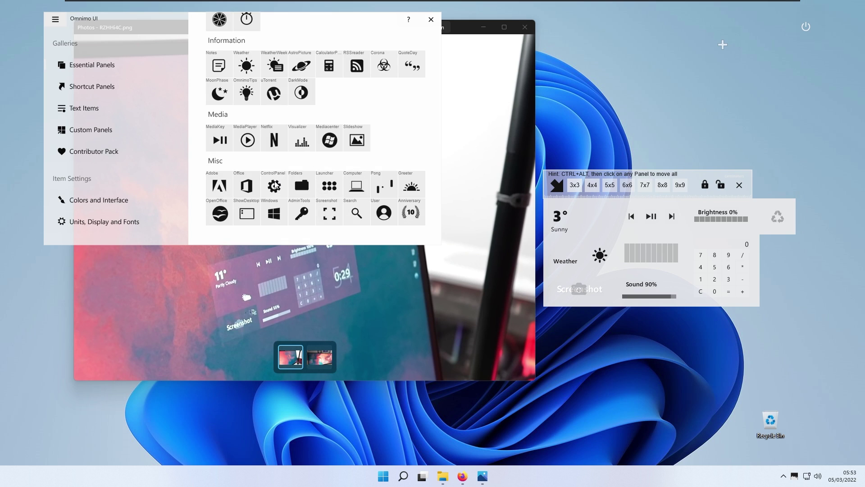
{"action": "left_click", "coordinate": [301, 185]}
{"action": "left_click", "coordinate": [524, 192]}
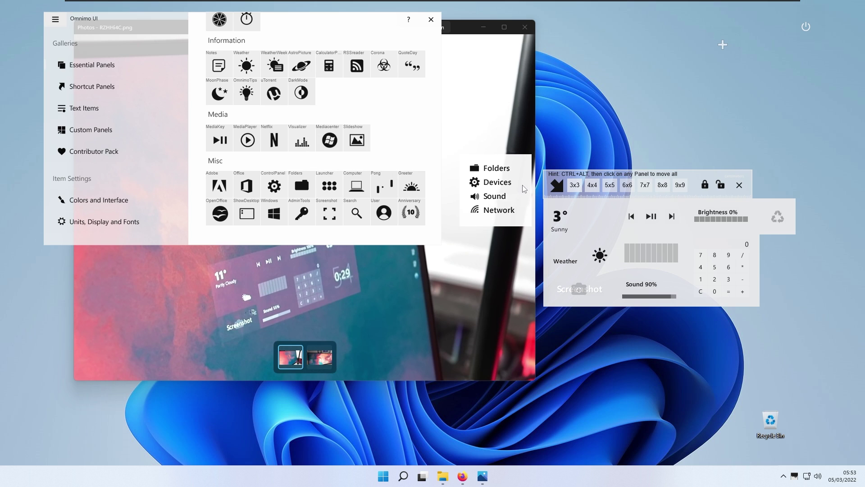
{"action": "right_click", "coordinate": [522, 185]}
{"action": "left_click", "coordinate": [550, 213]}
{"action": "right_click", "coordinate": [524, 193]}
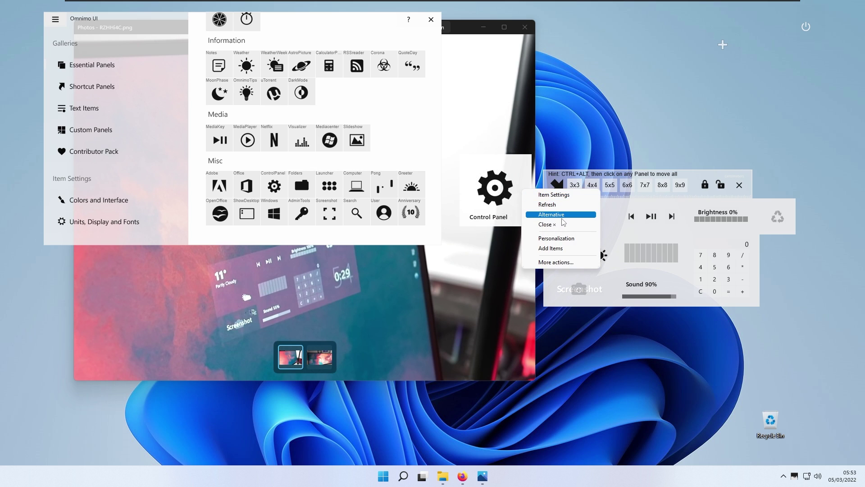
{"action": "left_click", "coordinate": [550, 221]}
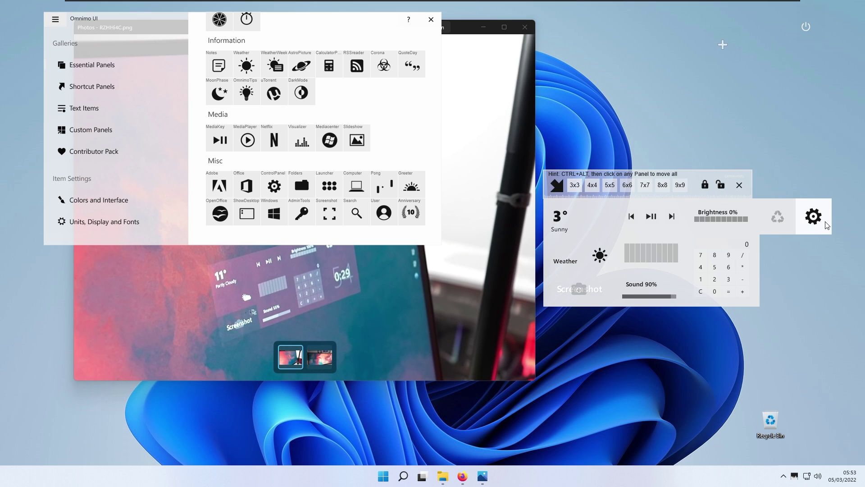
{"action": "left_click", "coordinate": [827, 224]}
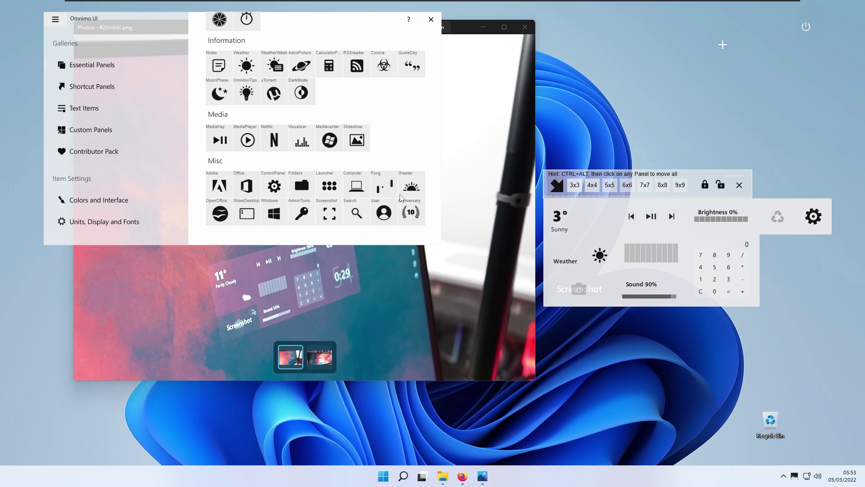
Add the Timer panel directly below the recycle bin and gear tiles and start its 1-minute countdown
{"action": "scroll", "coordinate": [268, 164], "scroll_direction": "up", "scroll_amount": 1}
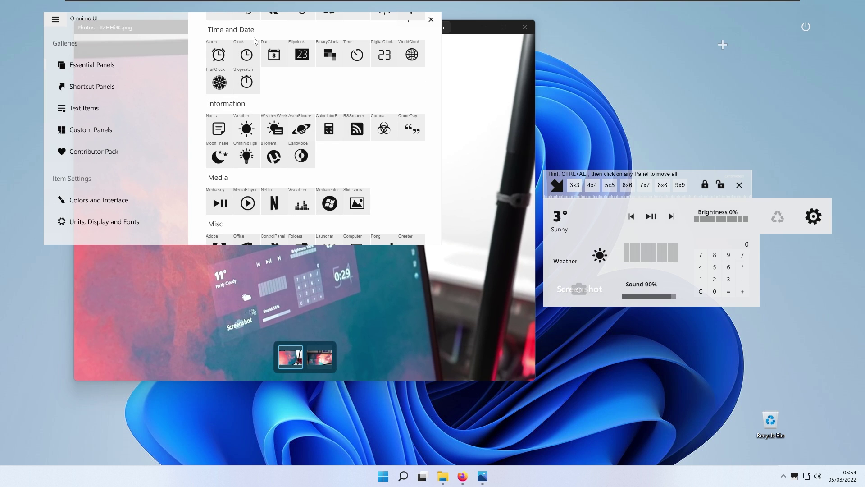
{"action": "left_click", "coordinate": [354, 51]}
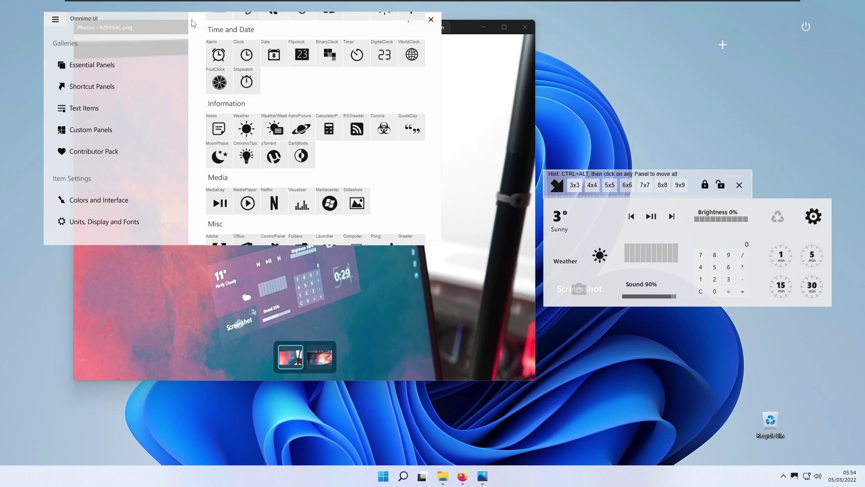
{"action": "left_click_drag", "start_coordinate": [192, 23], "coordinate": [533, 47]}
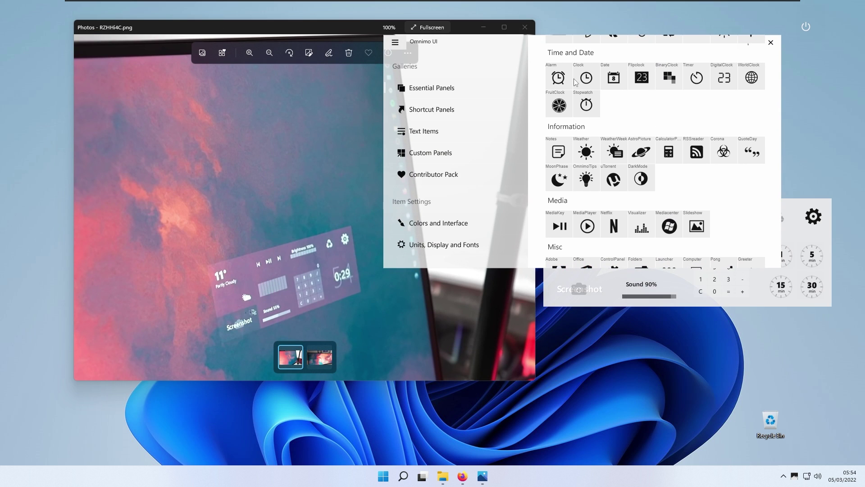
{"action": "left_click", "coordinate": [781, 258]}
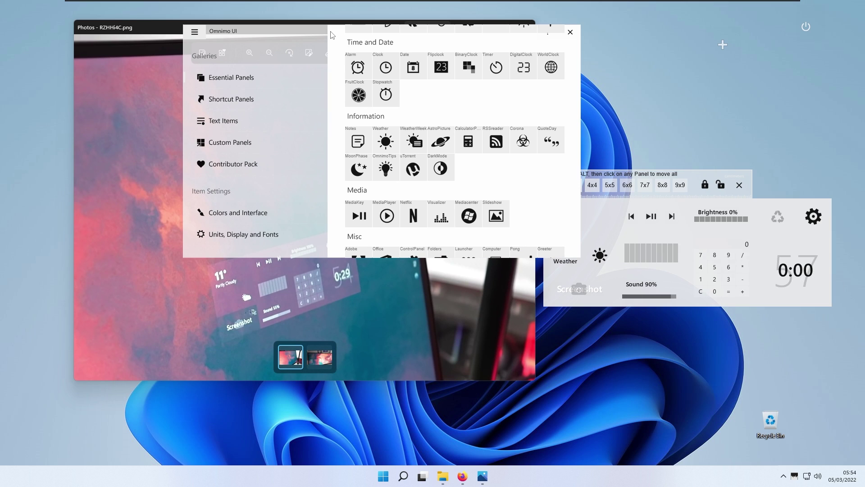
Move the Omnimo gallery clear of the finished panel group and close the alignment bar
{"action": "left_click_drag", "start_coordinate": [333, 35], "coordinate": [250, 82]}
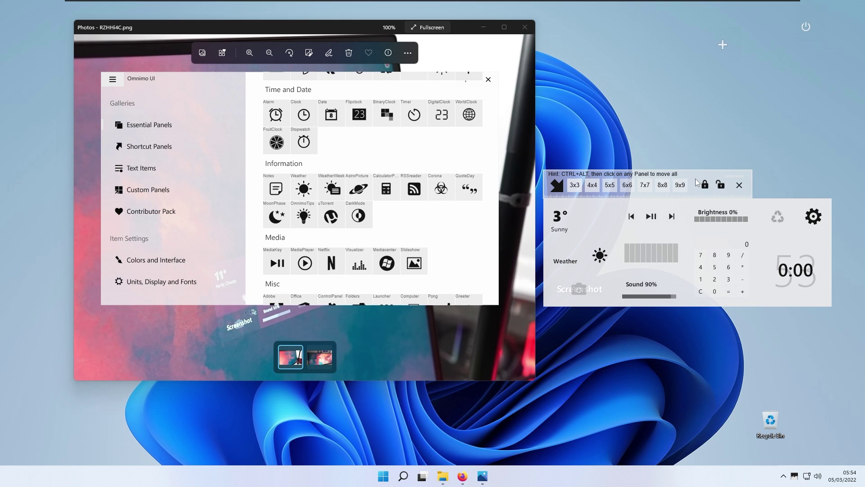
{"action": "left_click_drag", "start_coordinate": [720, 184], "coordinate": [721, 175]}
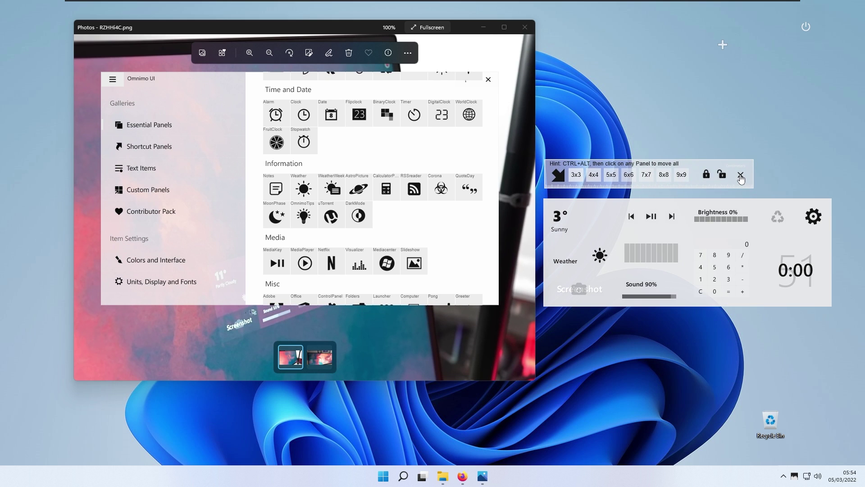
{"action": "left_click", "coordinate": [741, 176]}
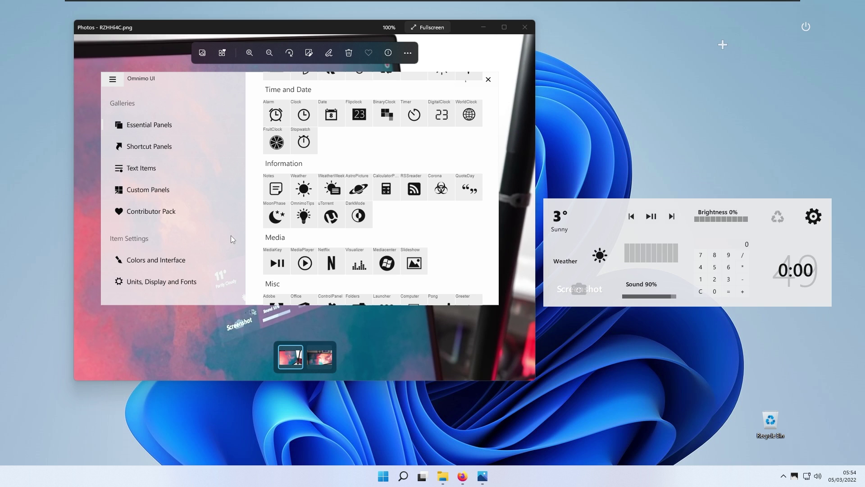
Turn on Blur for the Omnimo panels and set Panel Opacity to the most transparent level
{"action": "left_click", "coordinate": [180, 266]}
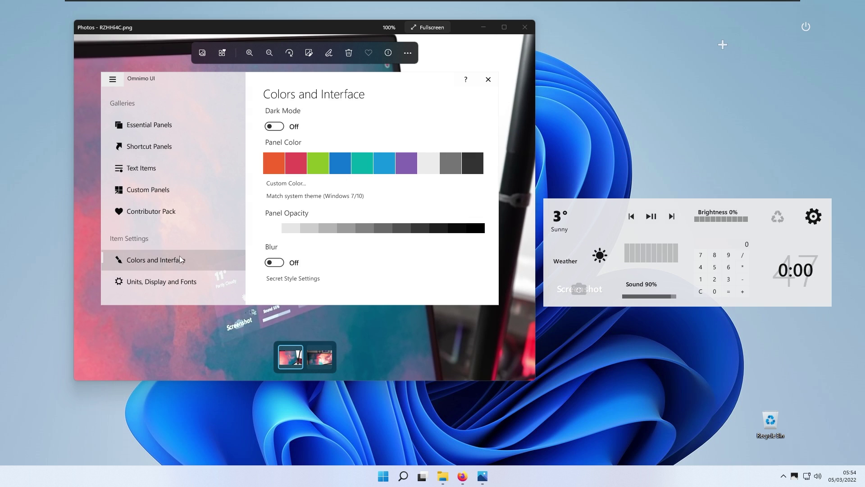
{"action": "left_click", "coordinate": [282, 264]}
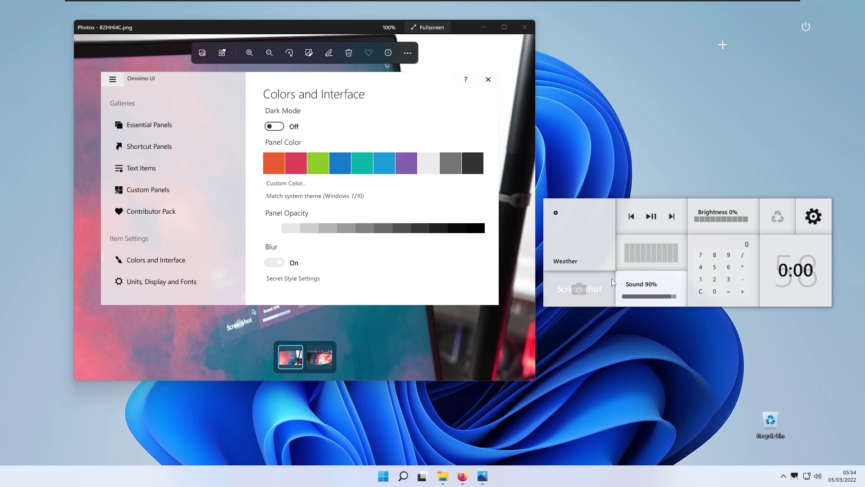
{"action": "left_click", "coordinate": [275, 229]}
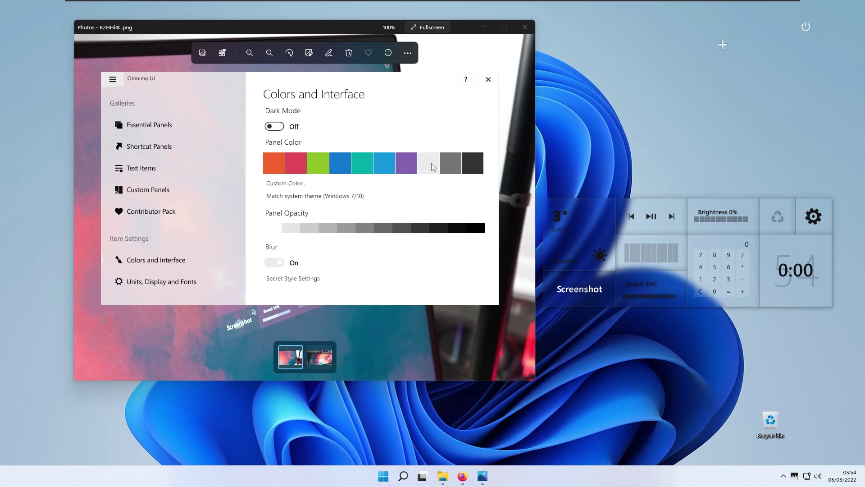
Set the Omnimo panel color to the darkest preset swatch, the charcoal at the end of the palette
{"action": "left_click", "coordinate": [478, 164]}
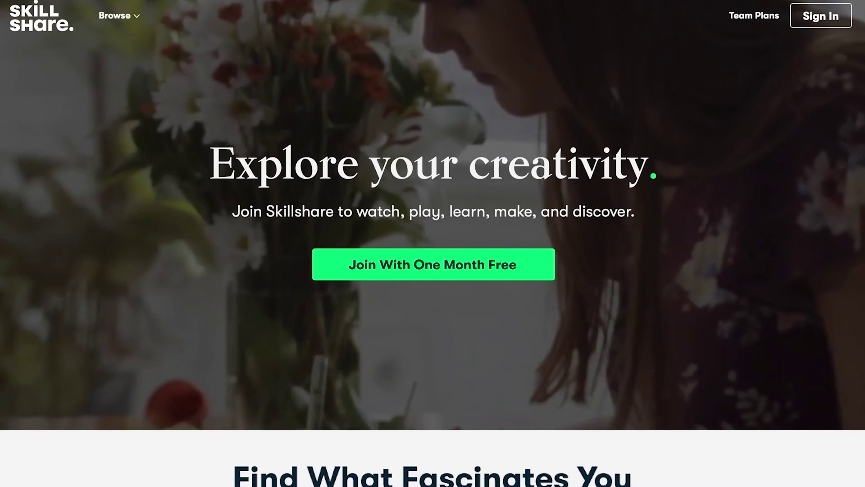
{"action": "scroll", "coordinate": [433, 243], "scroll_direction": "down", "scroll_amount": 5}
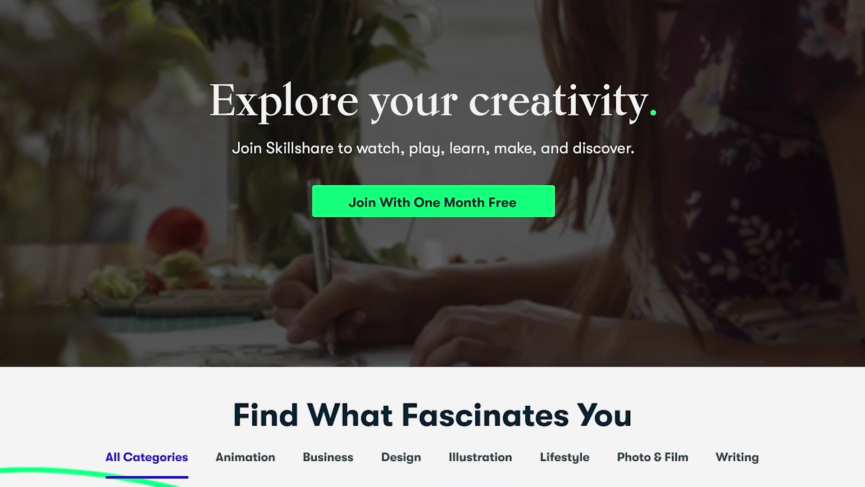
{"action": "scroll", "coordinate": [432, 243], "scroll_direction": "down", "scroll_amount": 5}
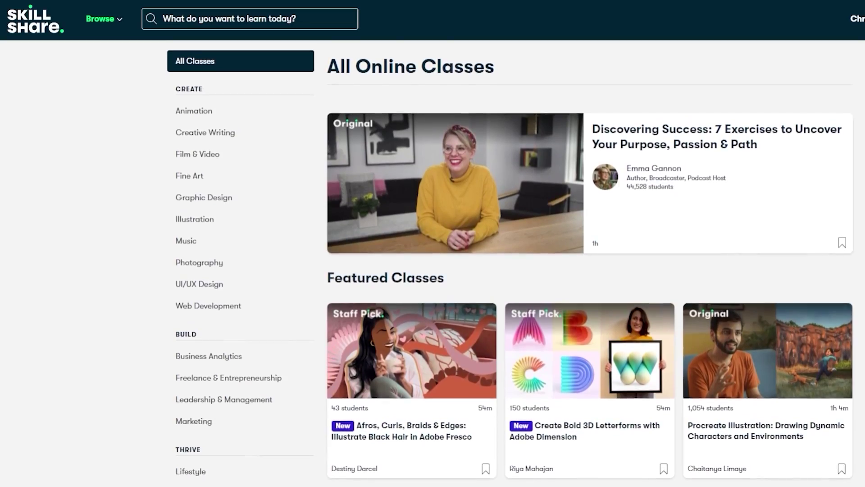
{"action": "scroll", "coordinate": [585, 261], "scroll_direction": "down", "scroll_amount": 2}
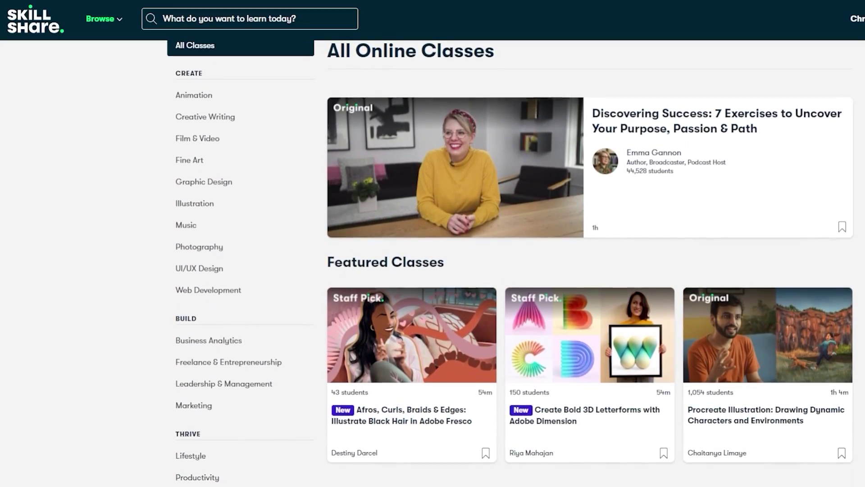
{"action": "scroll", "coordinate": [586, 262], "scroll_direction": "down", "scroll_amount": 2}
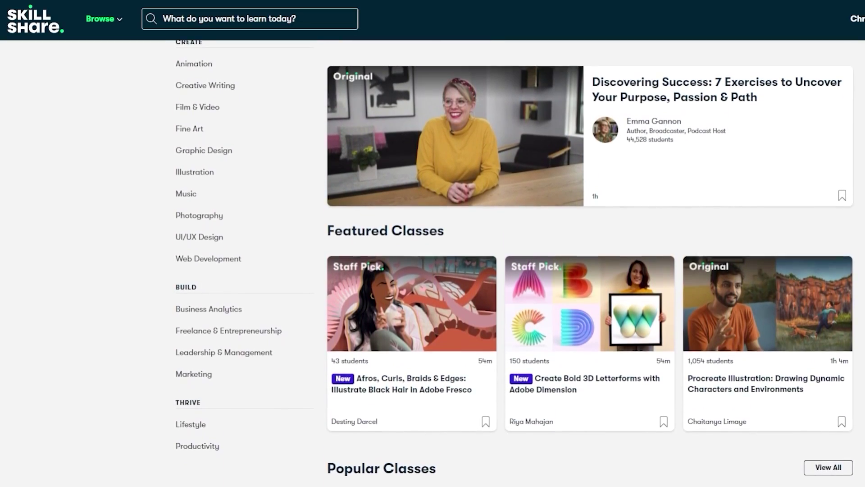
{"action": "scroll", "coordinate": [586, 261], "scroll_direction": "down", "scroll_amount": 2}
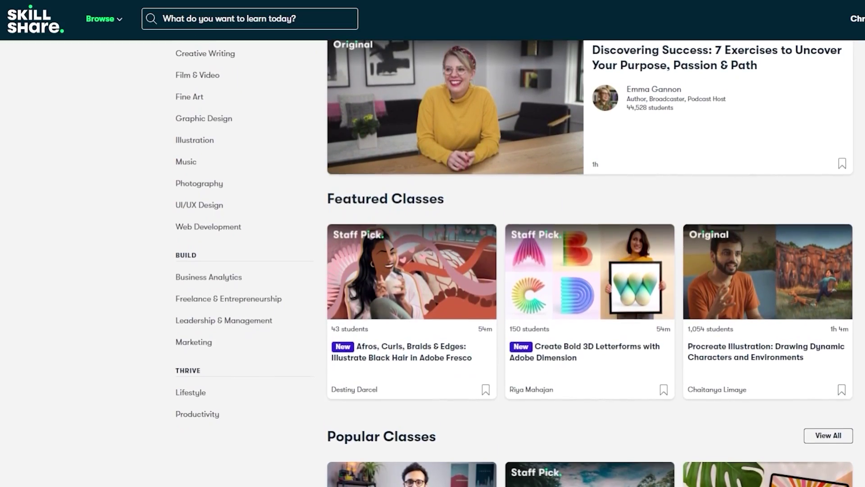
{"action": "scroll", "coordinate": [586, 261], "scroll_direction": "down", "scroll_amount": 2}
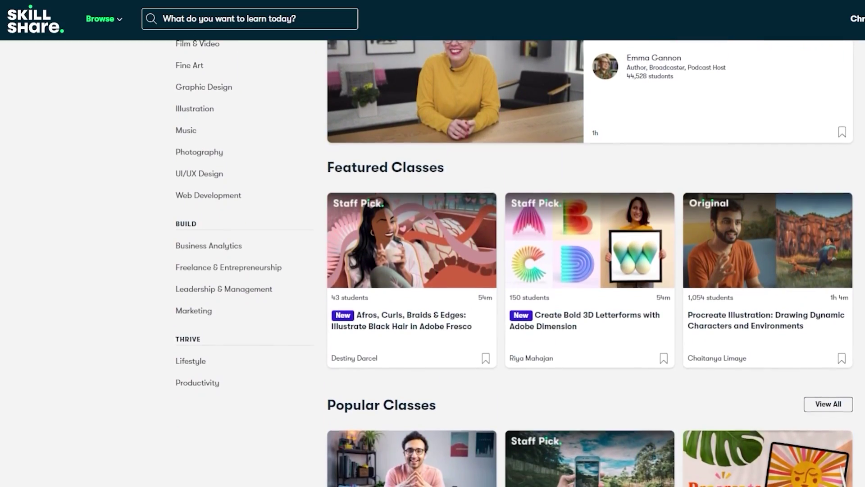
{"action": "scroll", "coordinate": [586, 262], "scroll_direction": "down", "scroll_amount": 1}
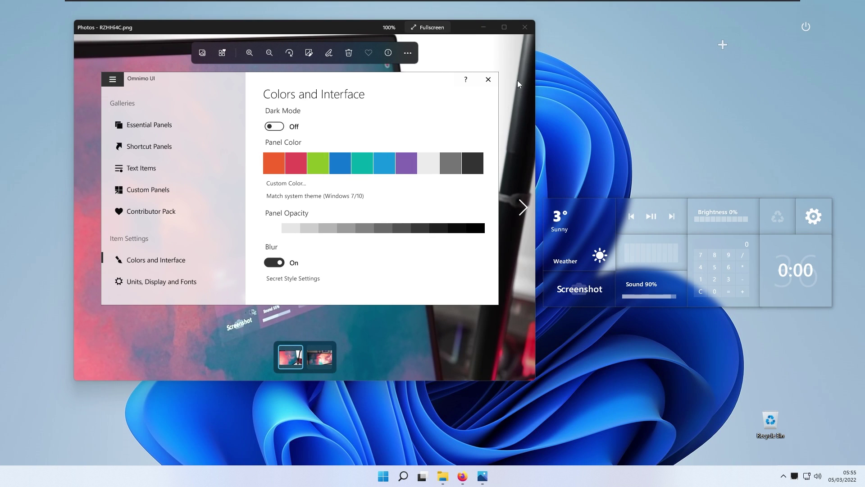
Close the Colors and Interface window and unload the WP7 plus-button skin from the desktop
{"action": "left_click", "coordinate": [489, 79]}
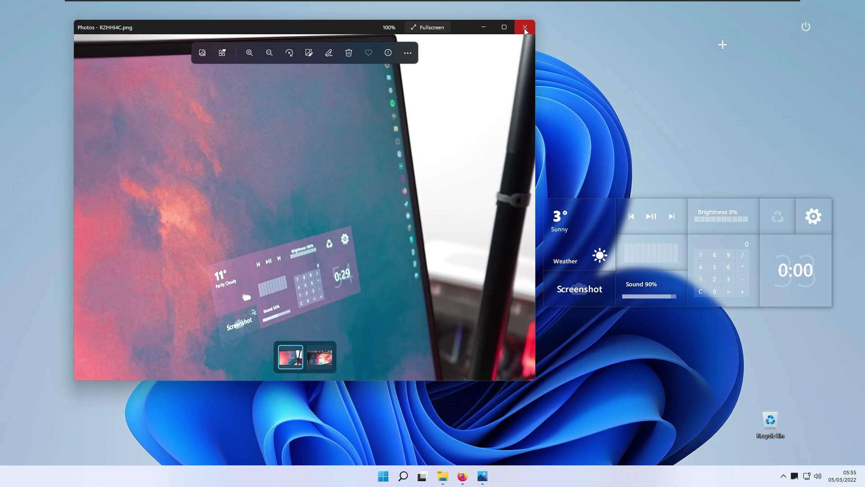
{"action": "left_click", "coordinate": [723, 52]}
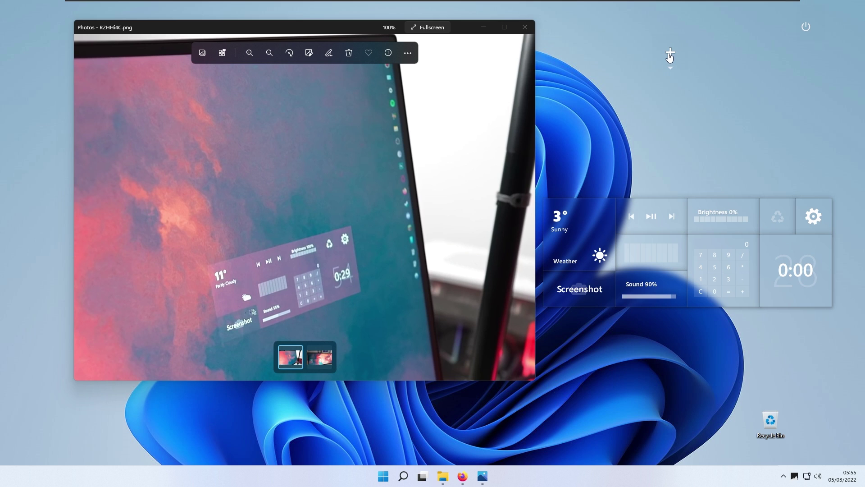
{"action": "left_click", "coordinate": [670, 57]}
{"action": "left_click", "coordinate": [701, 131]}
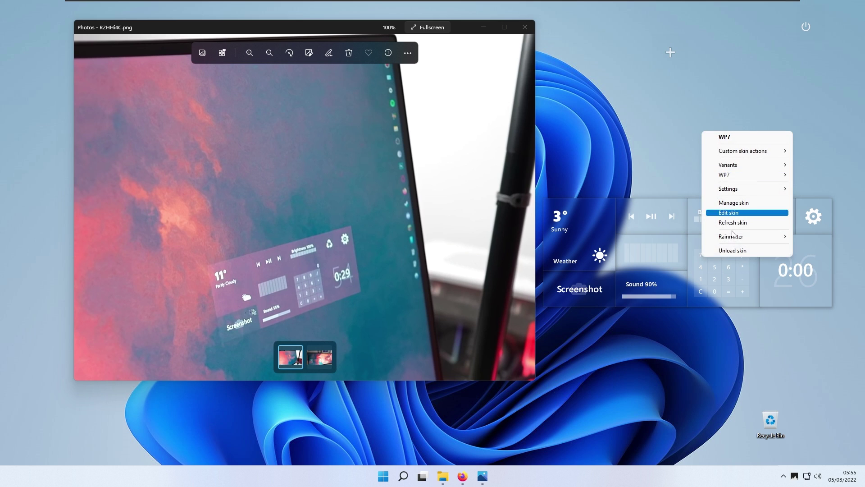
{"action": "left_click", "coordinate": [367, 26]}
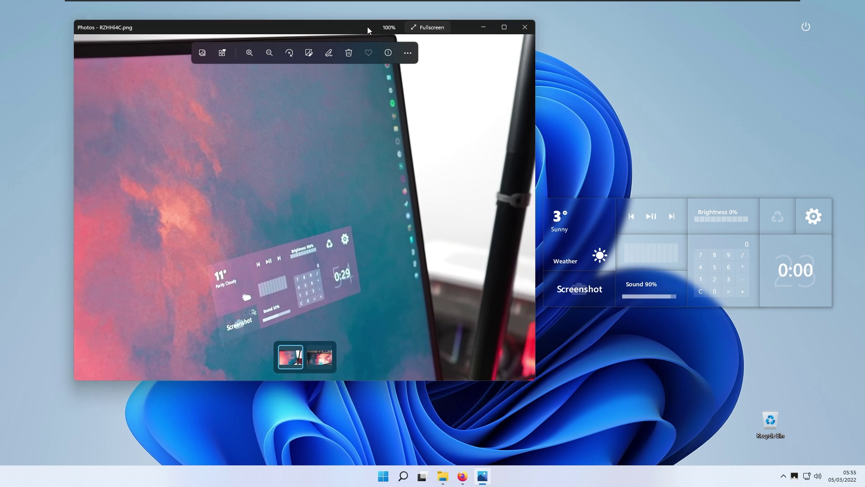
{"action": "left_click_drag", "start_coordinate": [367, 26], "coordinate": [350, 54]}
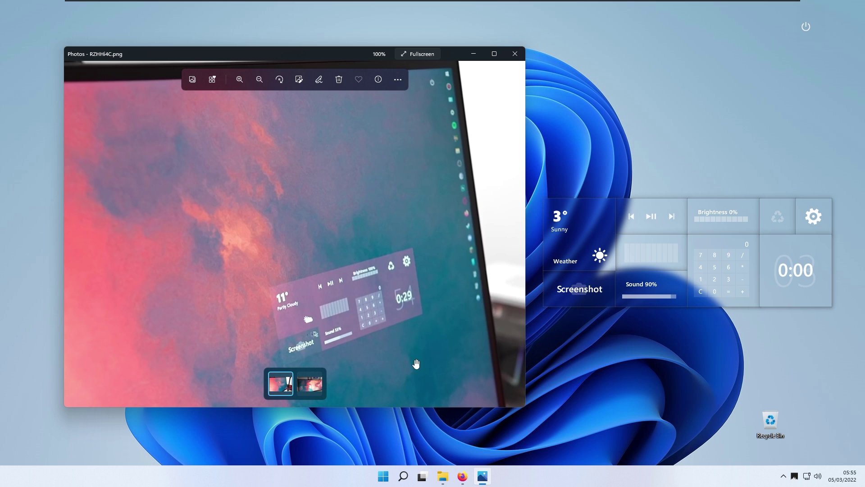
Switch to the browser, download the StartAllBack v3.3.2 installer from startallback.com and minimize the browser
{"action": "mouse_move", "coordinate": [469, 478]}
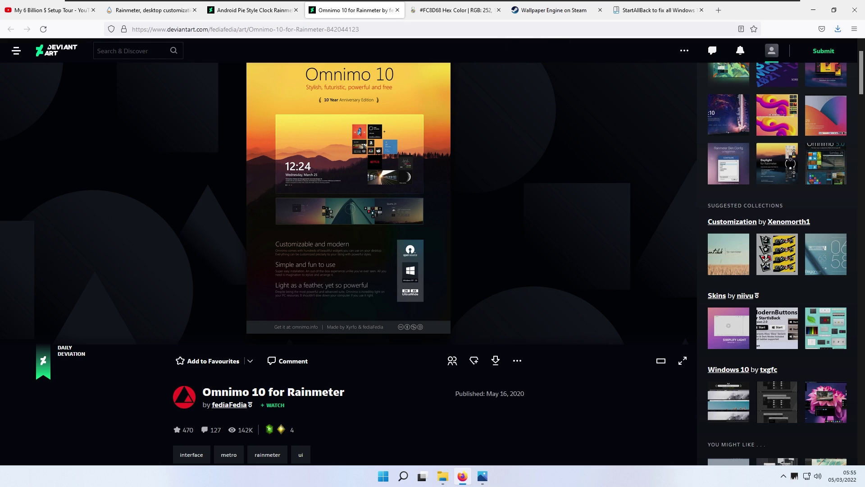
{"action": "left_click", "coordinate": [642, 15]}
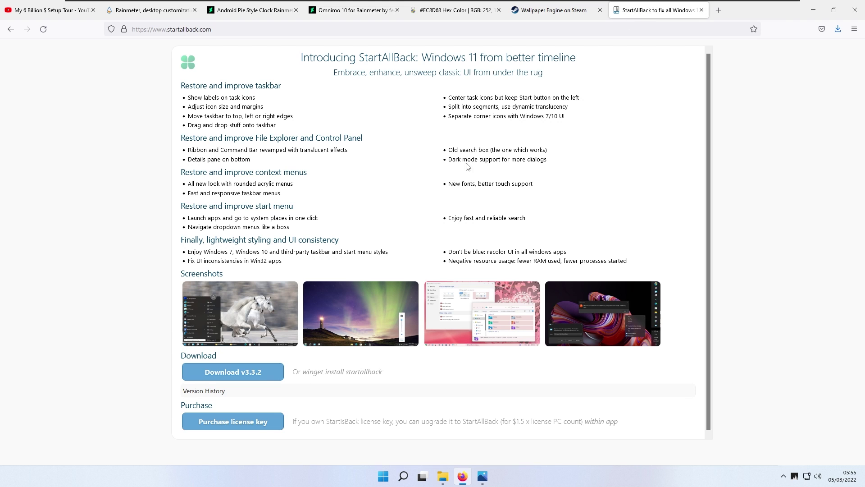
{"action": "left_click", "coordinate": [261, 376]}
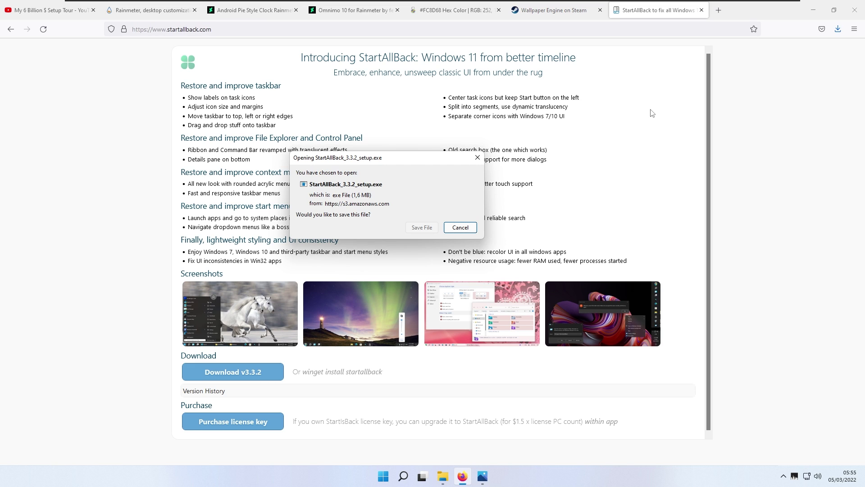
{"action": "left_click", "coordinate": [422, 228]}
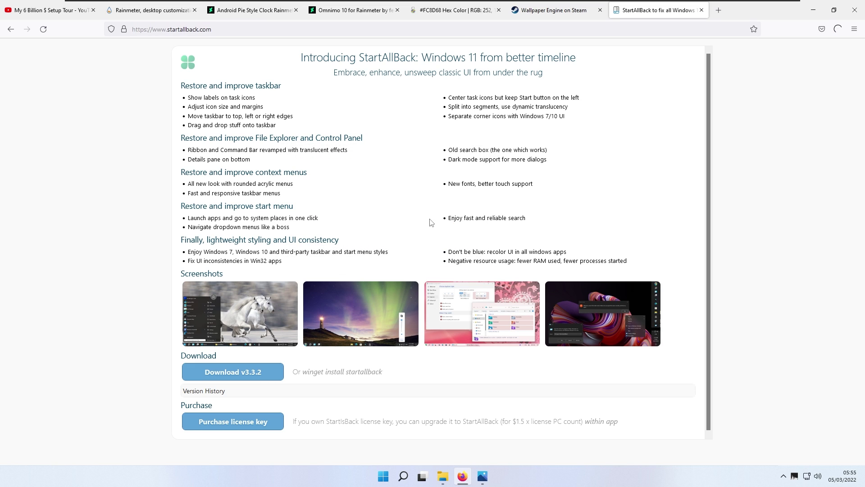
{"action": "left_click", "coordinate": [813, 10]}
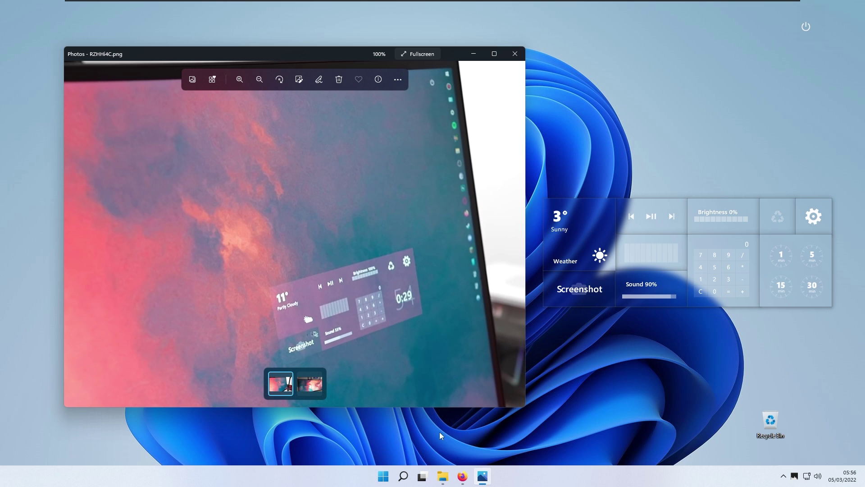
Run StartAllBack_3.3.2_setup from the Downloads folder and install it for everyone, allowing it to make changes to the device
{"action": "left_click", "coordinate": [443, 476]}
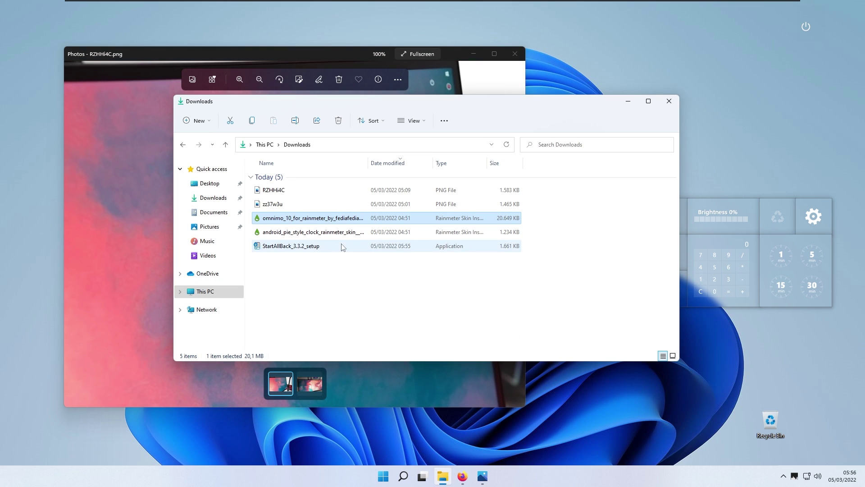
{"action": "double_click", "coordinate": [344, 247]}
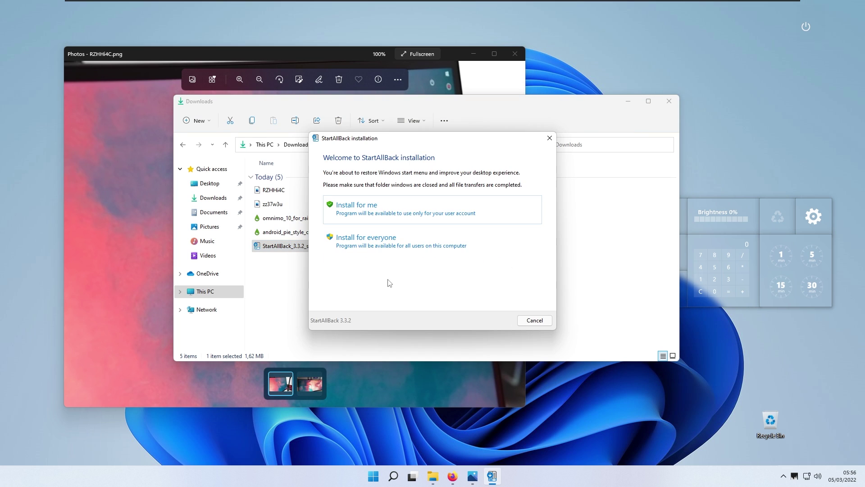
{"action": "left_click", "coordinate": [411, 247]}
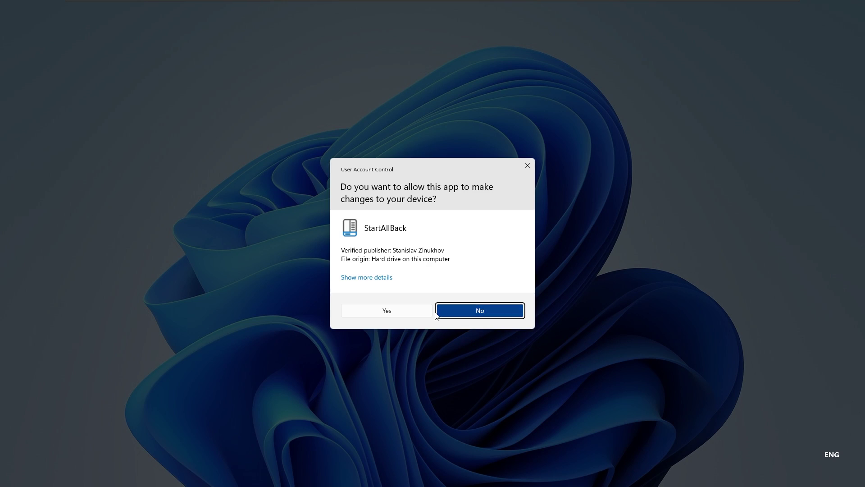
{"action": "left_click", "coordinate": [454, 307]}
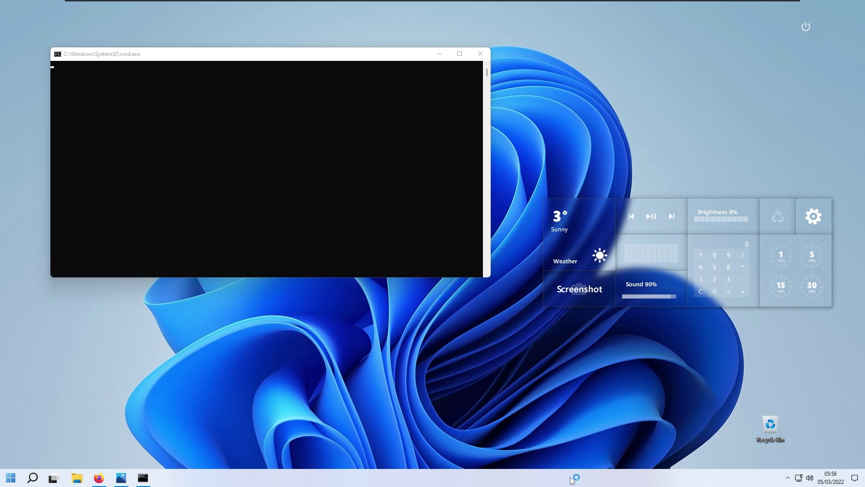
Dismiss the StartAllBack welcome window, move the unlocked taskbar to the right edge of the screen and lock it there
{"action": "right_click", "coordinate": [572, 481]}
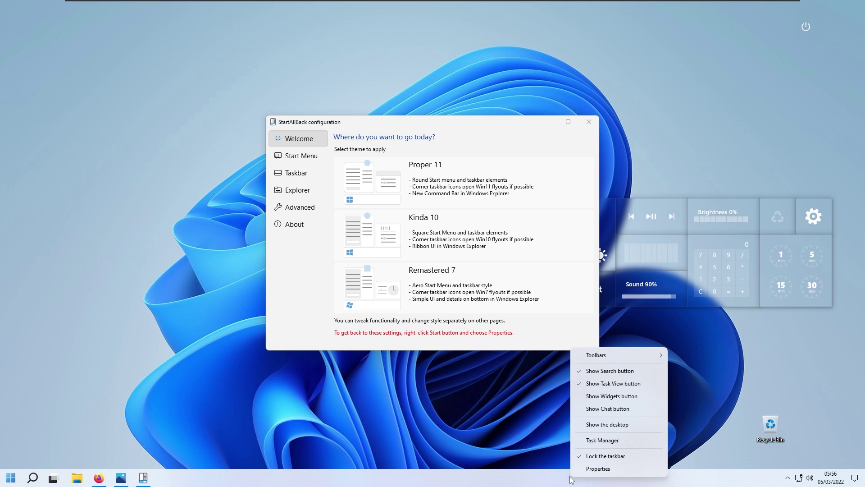
{"action": "left_click", "coordinate": [581, 118]}
{"action": "right_click", "coordinate": [549, 480]}
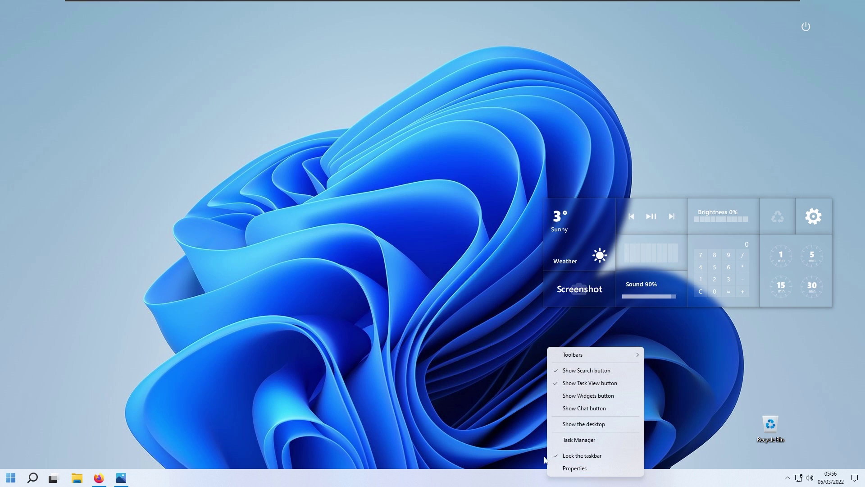
{"action": "left_click", "coordinate": [578, 455]}
{"action": "left_click_drag", "start_coordinate": [625, 478], "coordinate": [815, 187]}
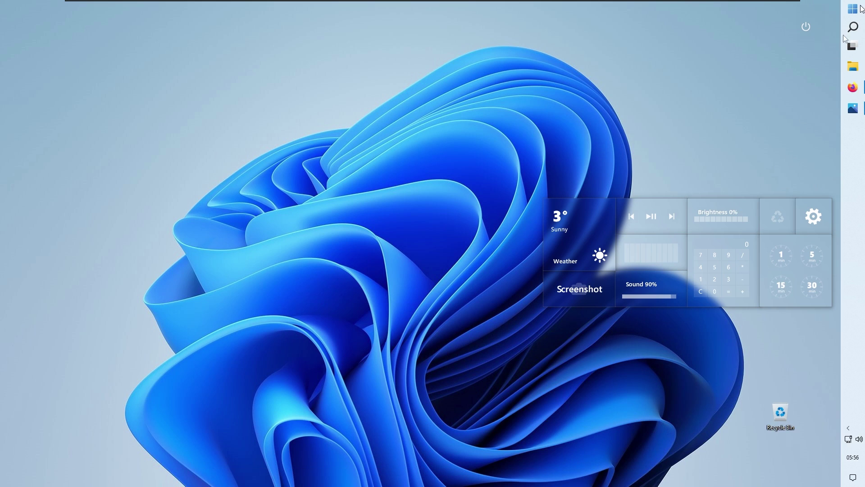
{"action": "right_click", "coordinate": [851, 195]}
{"action": "left_click", "coordinate": [809, 300]}
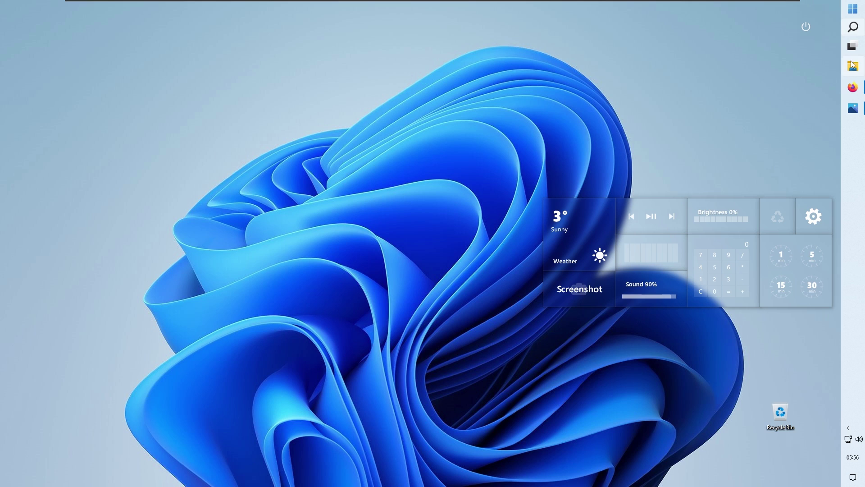
Enable Dynamic transparency in the StartAllBack taskbar properties and close the configuration window
{"action": "right_click", "coordinate": [846, 229]}
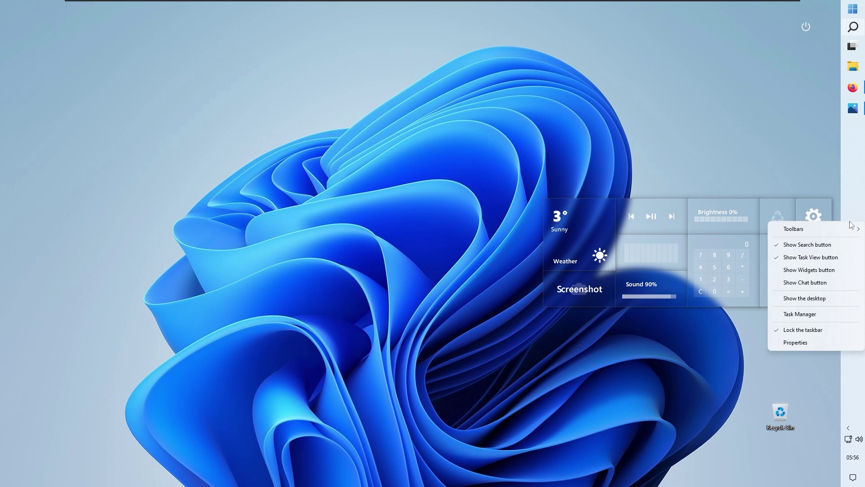
{"action": "left_click", "coordinate": [814, 345]}
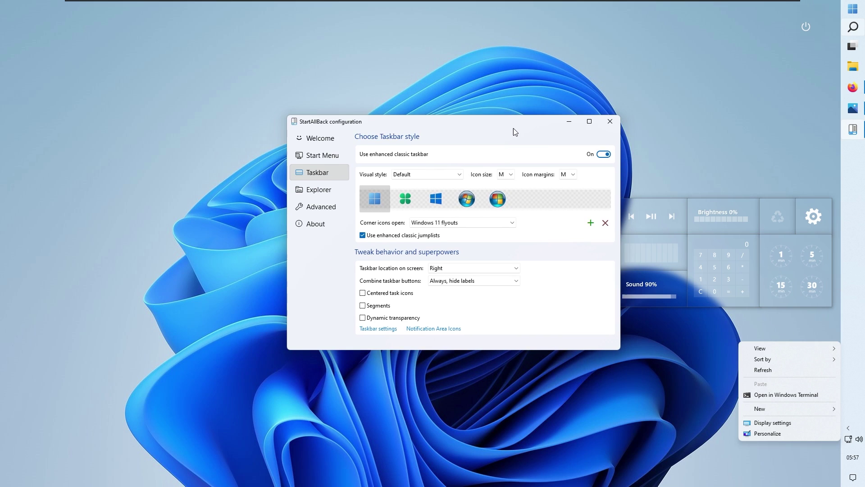
{"action": "left_click_drag", "start_coordinate": [513, 129], "coordinate": [480, 136]}
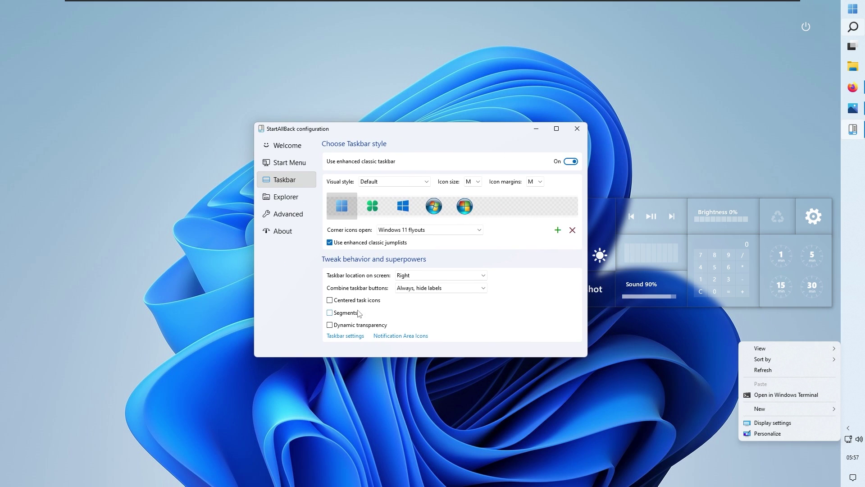
{"action": "left_click", "coordinate": [359, 326]}
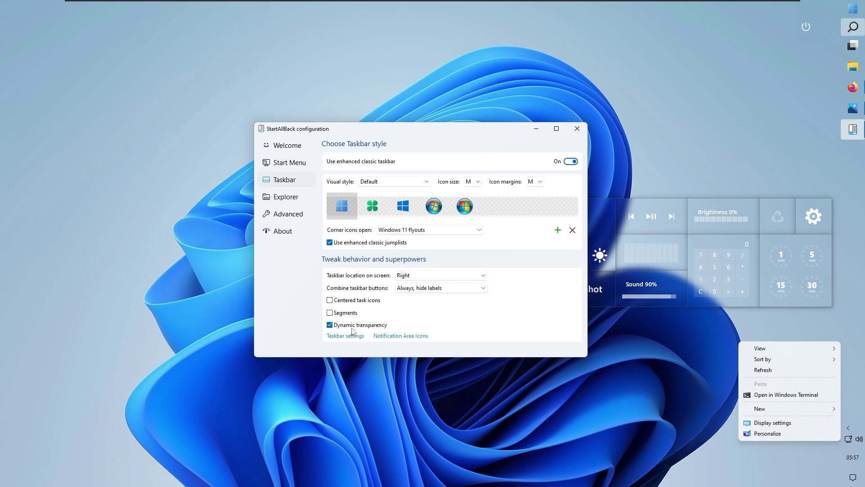
{"action": "left_click", "coordinate": [577, 129]}
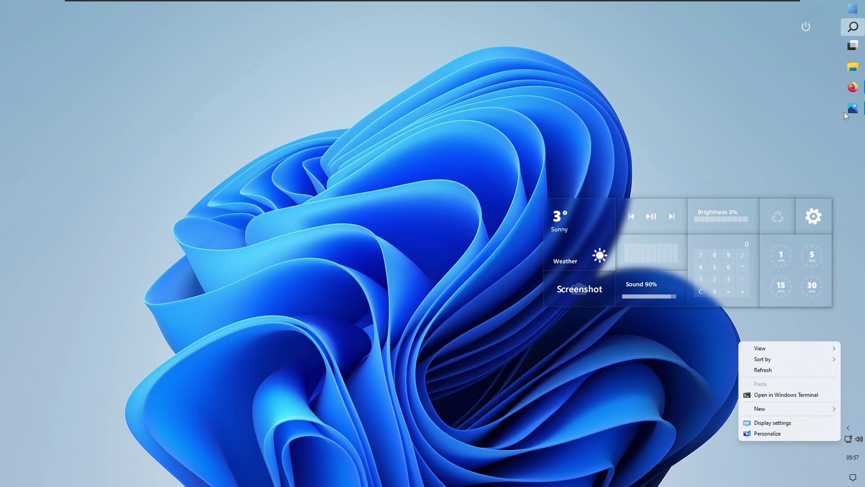
Compare the vertical taskbar with the reference photo, close the photo and open the Manage Rainmeter window
{"action": "left_click", "coordinate": [851, 109]}
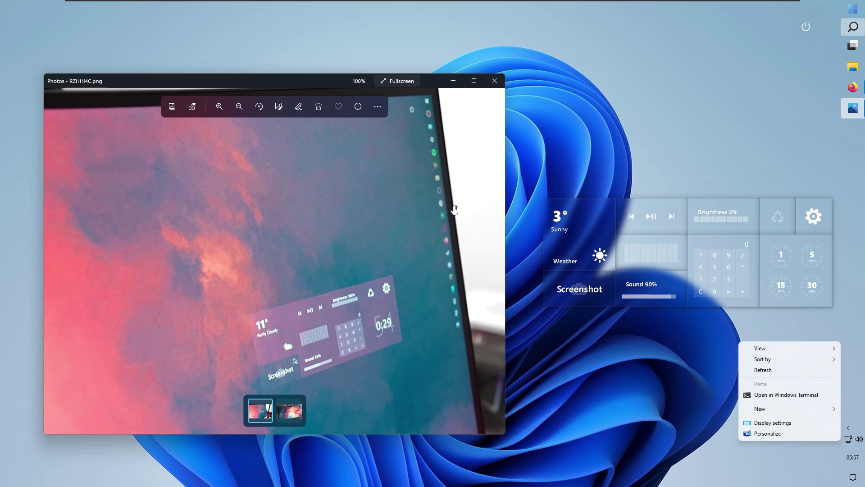
{"action": "left_click", "coordinate": [494, 80]}
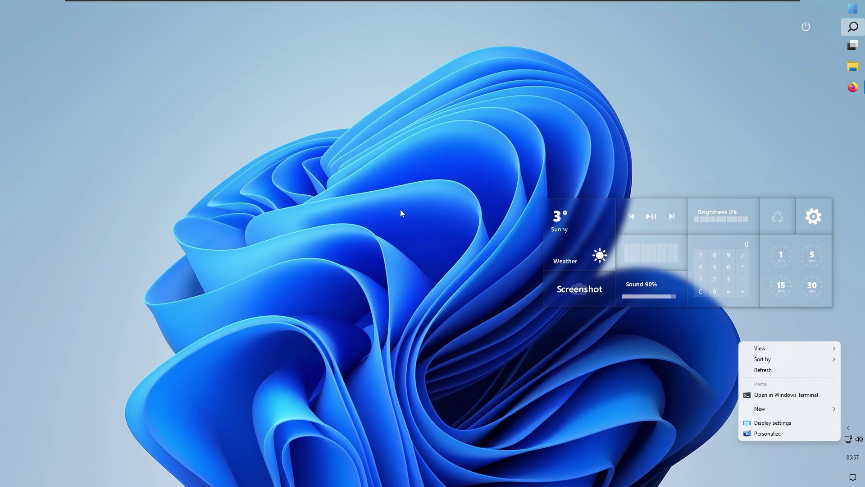
{"action": "left_click", "coordinate": [848, 428]}
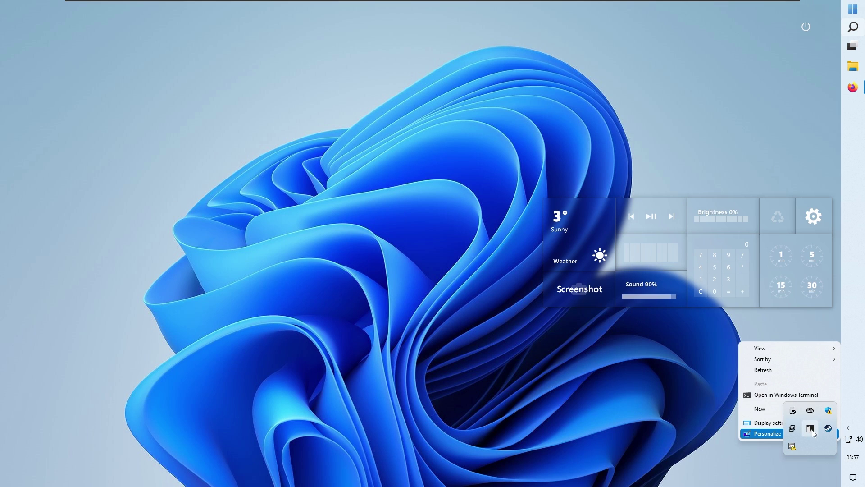
{"action": "left_click", "coordinate": [813, 431]}
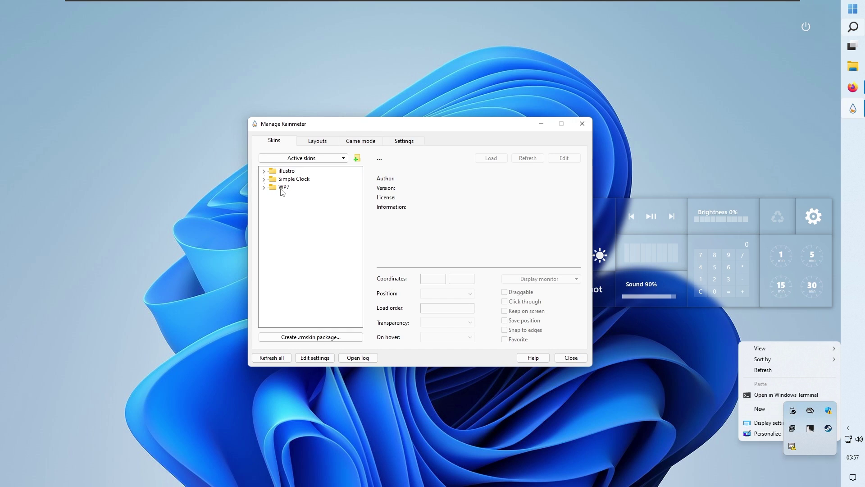
Load the Clock_bigsize.ini skin from Simple Clock, move the clock to about 113, 458 on the desktop and close the Manage Rainmeter window
{"action": "left_click", "coordinate": [264, 179]}
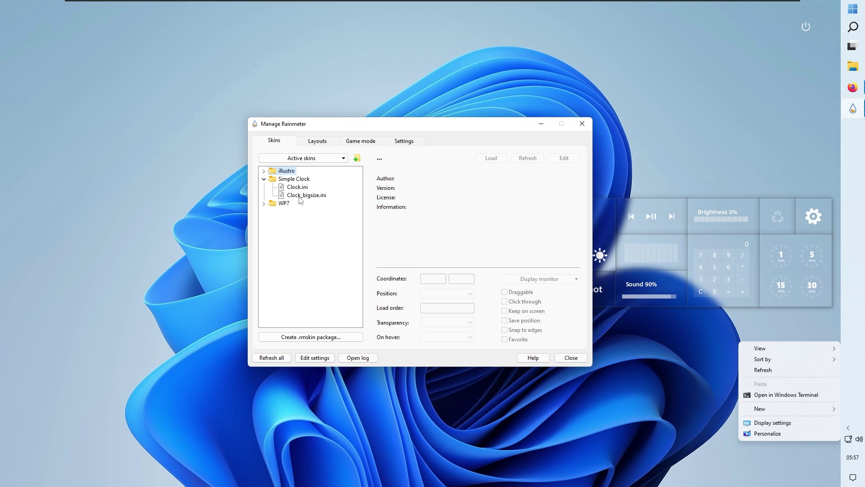
{"action": "double_click", "coordinate": [300, 196]}
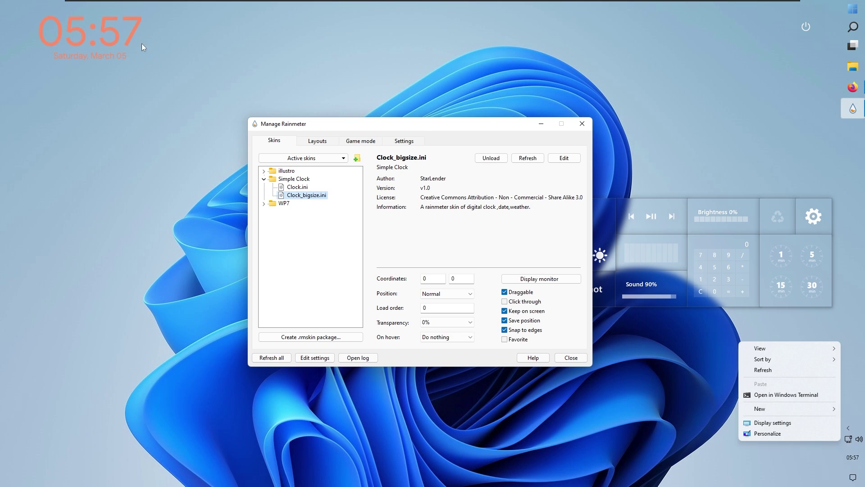
{"action": "left_click_drag", "start_coordinate": [132, 34], "coordinate": [191, 234]}
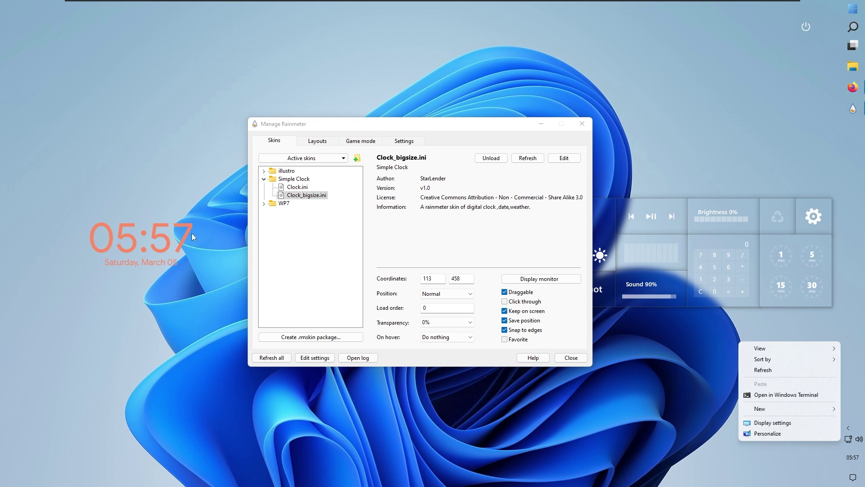
{"action": "left_click", "coordinate": [581, 124]}
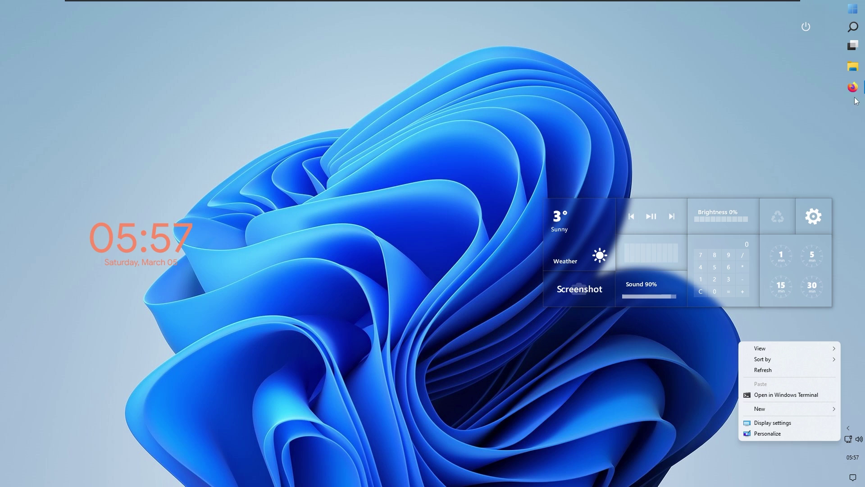
Switch to Firefox to view the Wallpaper Engine page on Steam and minimize the browser
{"action": "left_click", "coordinate": [812, 101]}
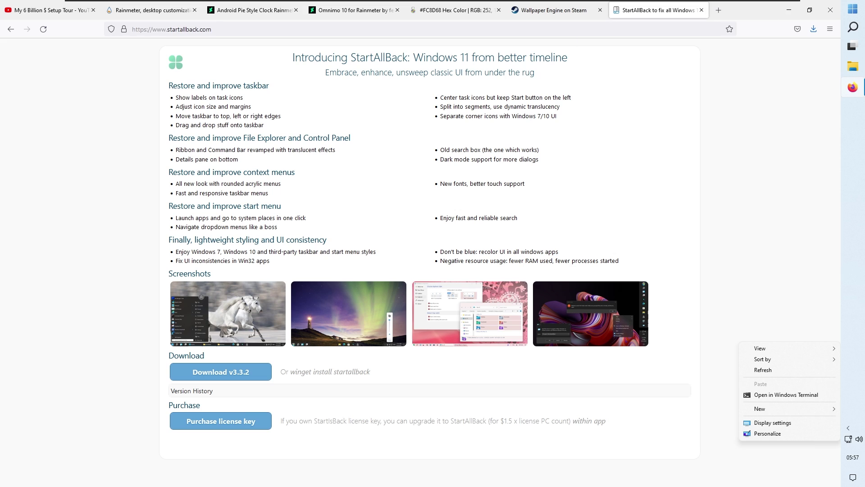
{"action": "left_click", "coordinate": [549, 16]}
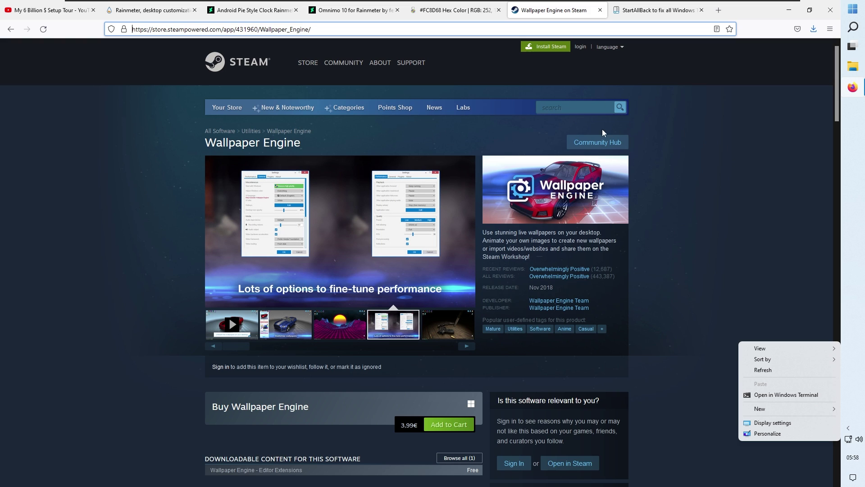
{"action": "left_click", "coordinate": [792, 12]}
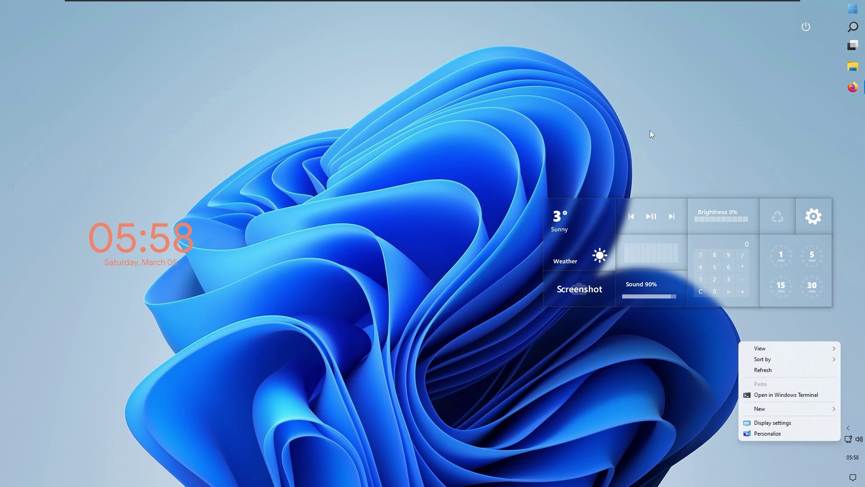
Open Wallpaper Engine from the hidden system tray apps and show its Workshop wallpapers
{"action": "left_click", "coordinate": [849, 428]}
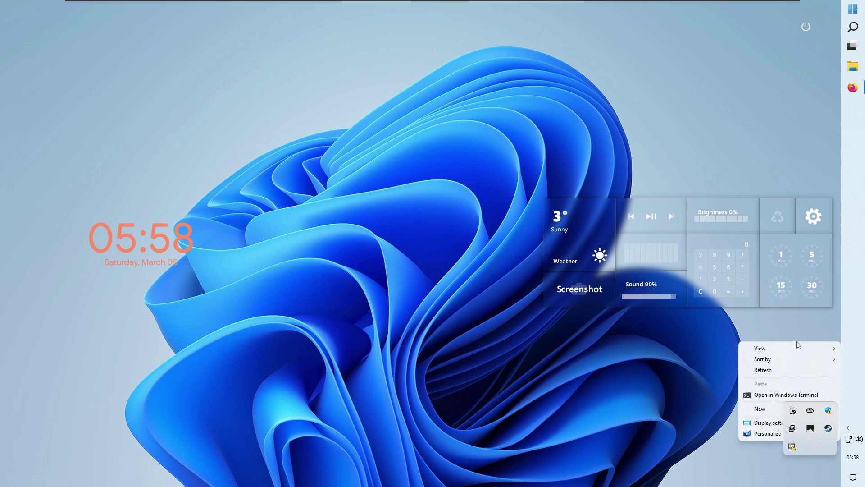
{"action": "left_click", "coordinate": [608, 298]}
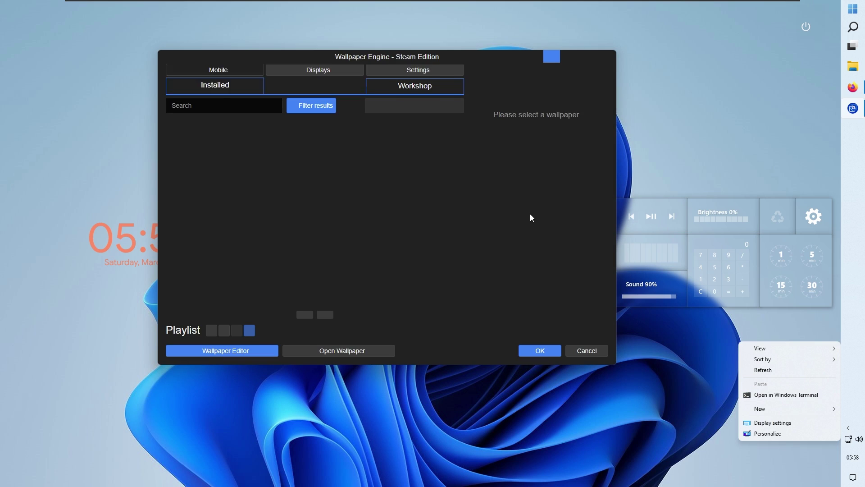
{"action": "left_click", "coordinate": [433, 89]}
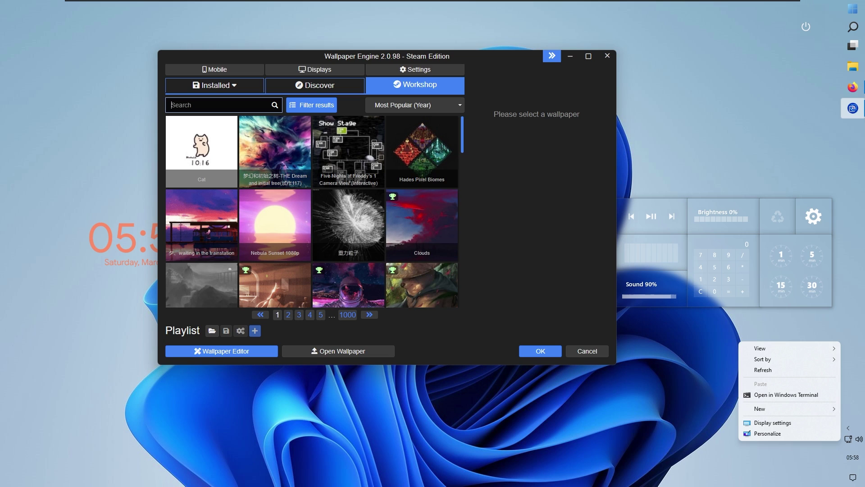
Search the Workshop for "Cloudly" among Approved wallpapers, apply the Cloudly wallpaper and minimize Wallpaper Engine
{"action": "type", "text": "Coudly"}
{"action": "key", "text": "Return"}
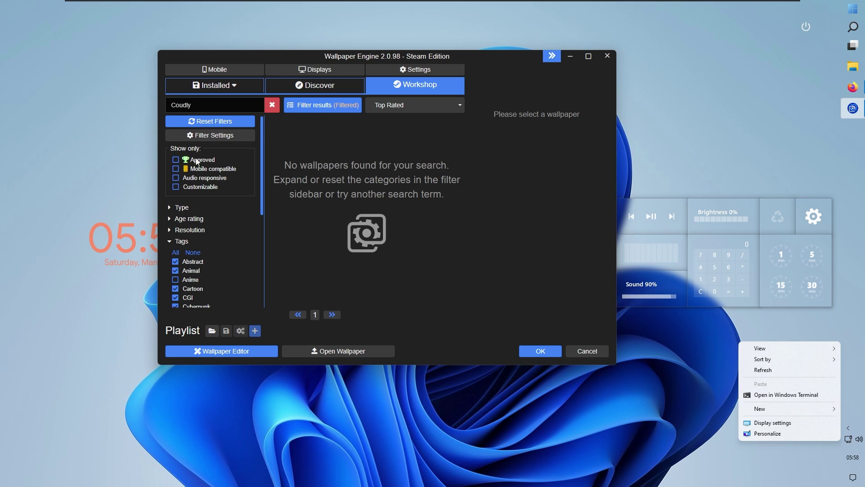
{"action": "left_click", "coordinate": [175, 159]}
{"action": "left_click", "coordinate": [176, 104]}
{"action": "type", "text": "l"}
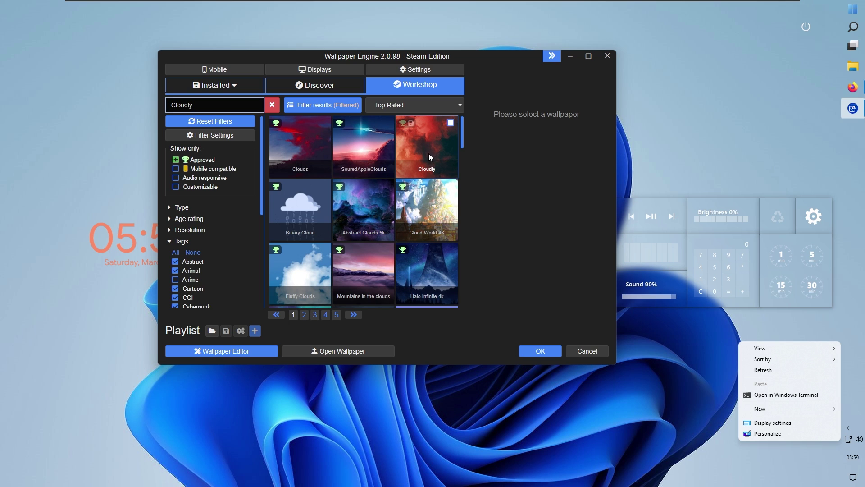
{"action": "left_click", "coordinate": [428, 153]}
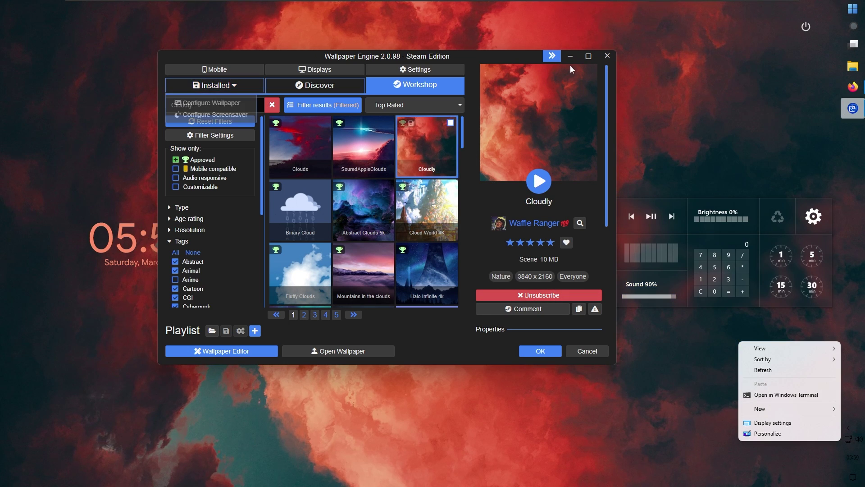
{"action": "left_click", "coordinate": [567, 58]}
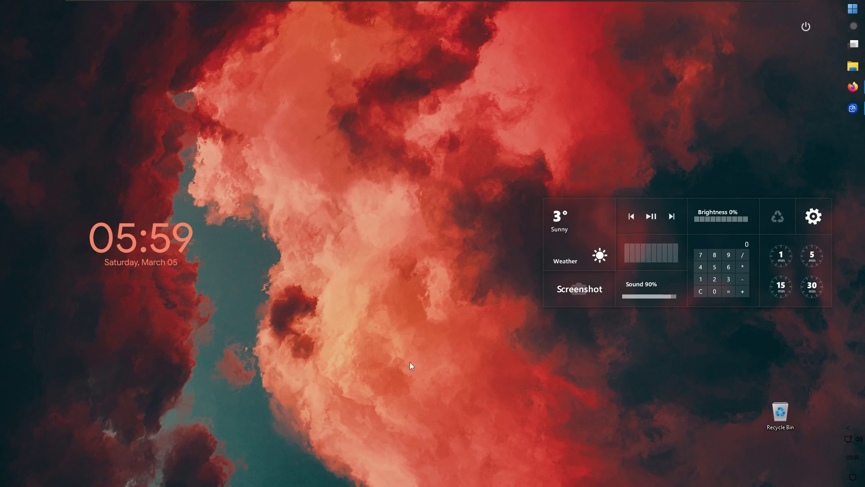
Shift the Recycle Bin slightly to the left and turn off the display of desktop icons
{"action": "left_click_drag", "start_coordinate": [775, 412], "coordinate": [740, 413]}
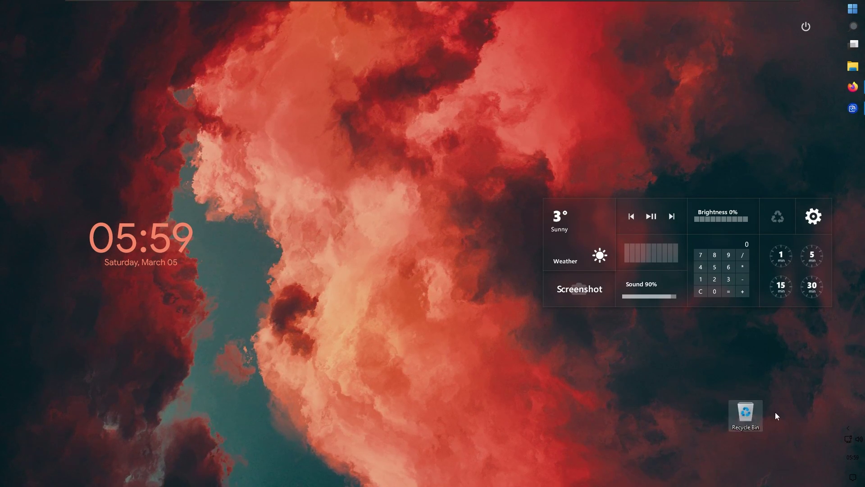
{"action": "right_click", "coordinate": [610, 356]}
{"action": "mouse_move", "coordinate": [630, 363]}
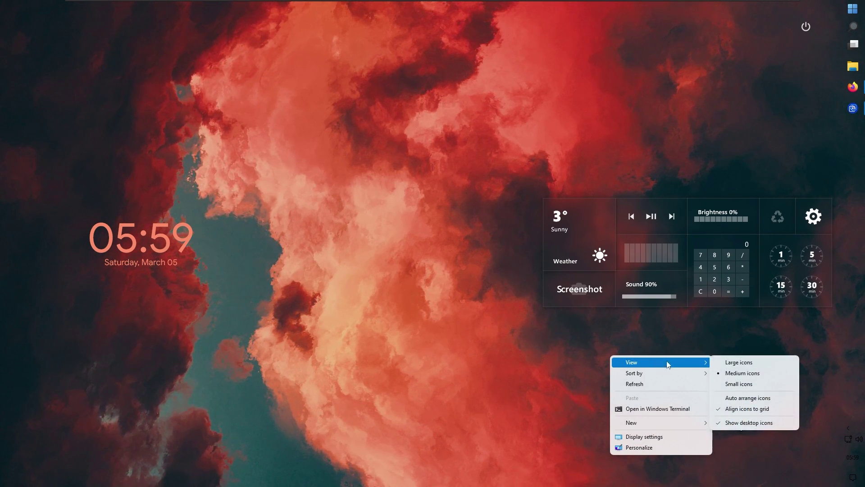
{"action": "left_click", "coordinate": [747, 423]}
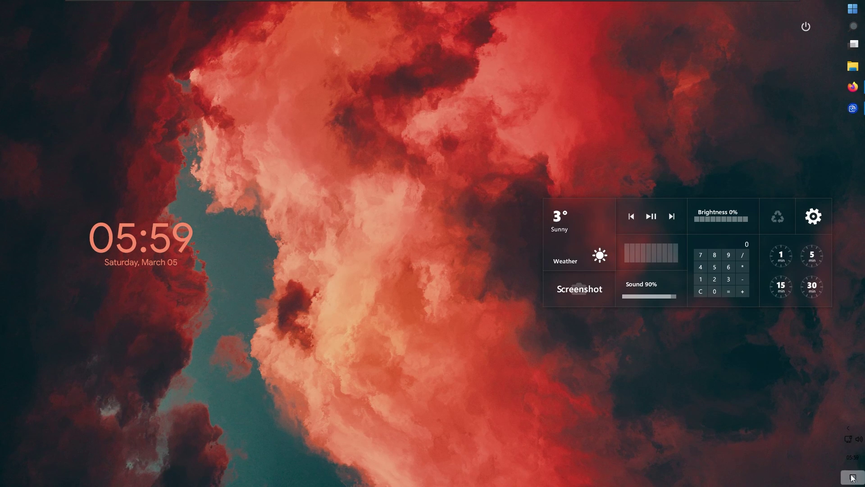
In the Personalization color settings, choose the Custom mode with Dark as the default Windows mode, and close Settings
{"action": "left_click", "coordinate": [854, 11]}
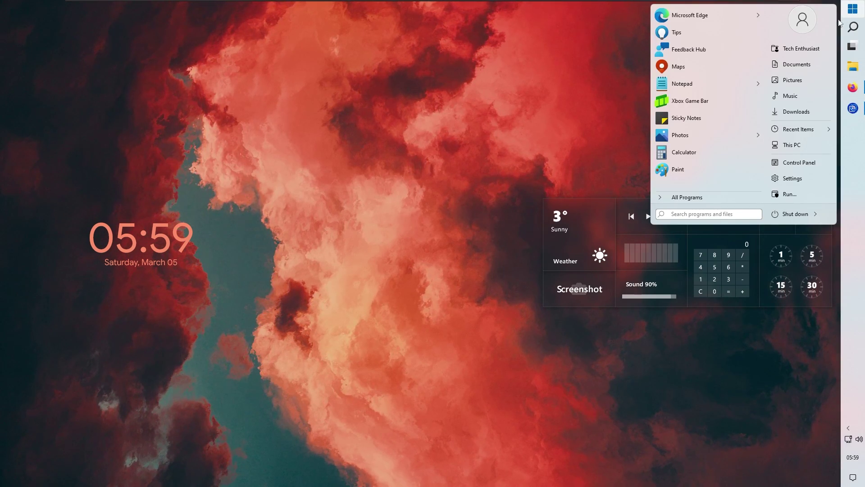
{"action": "left_click", "coordinate": [800, 176]}
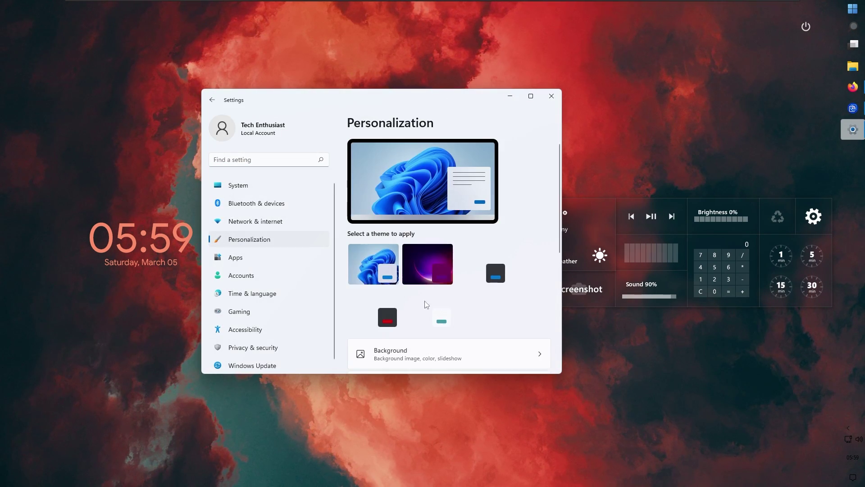
{"action": "scroll", "coordinate": [431, 323], "scroll_direction": "down", "scroll_amount": 1}
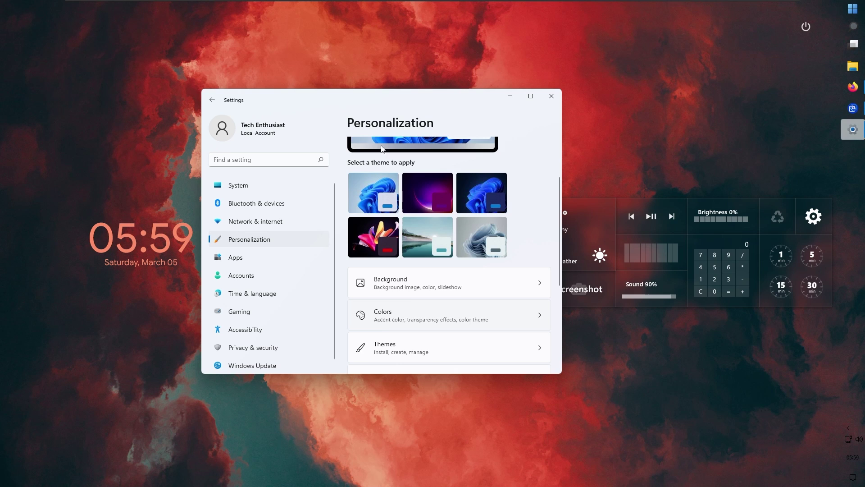
{"action": "left_click", "coordinate": [458, 315]}
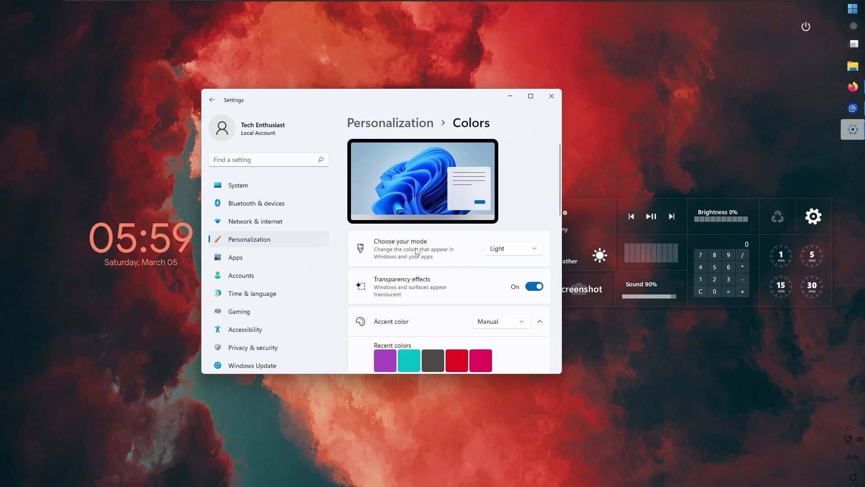
{"action": "left_click", "coordinate": [491, 251]}
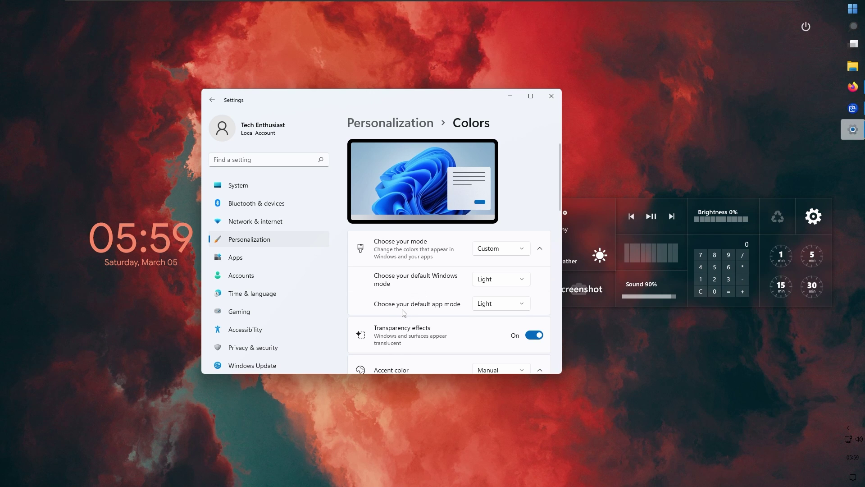
{"action": "left_click", "coordinate": [492, 282]}
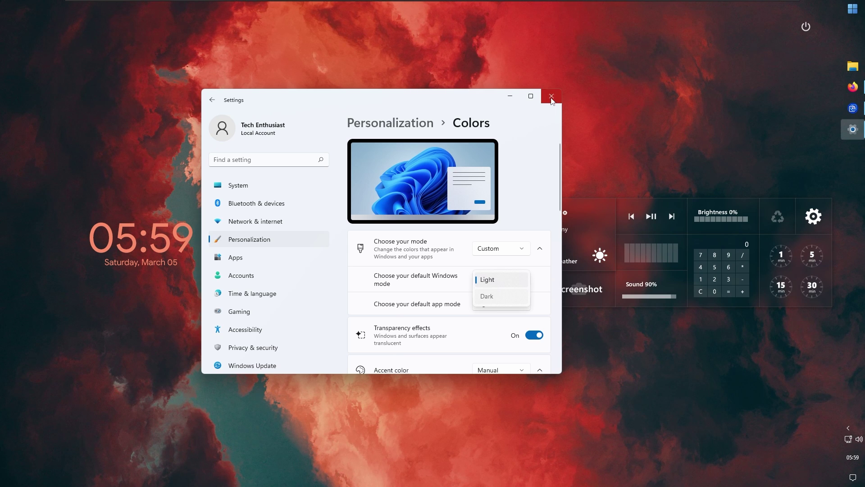
{"action": "left_click", "coordinate": [550, 96]}
{"action": "left_click", "coordinate": [550, 96]}
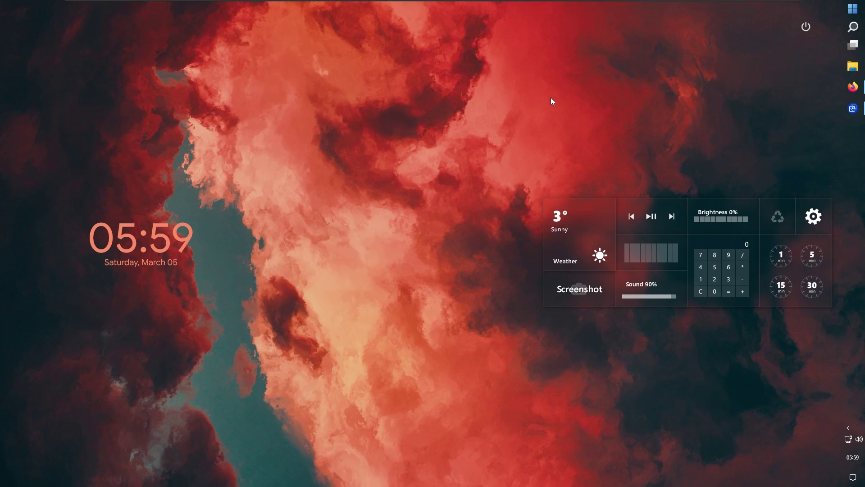